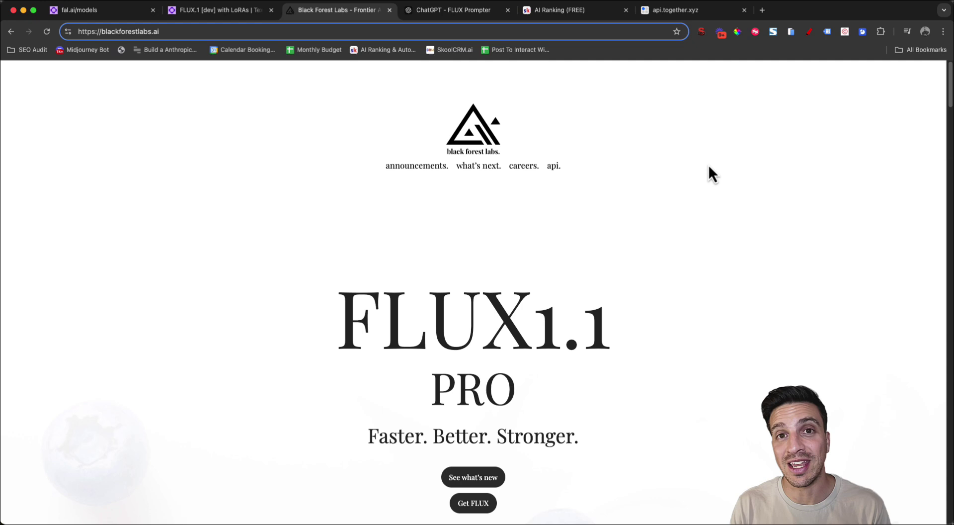
# Switch to the AI Ranking (FREE) Skool community tab with Cmd+5.
pyautogui.press('super+5')
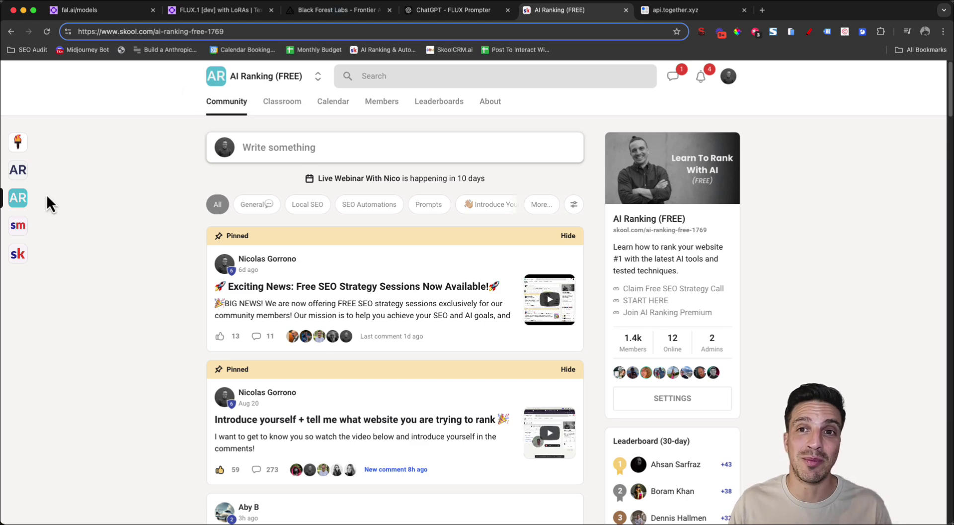
# Browse the other AI Ranking community and its Classroom courses, then return to the Black Forest Labs tab.
pyautogui.click(19, 174)
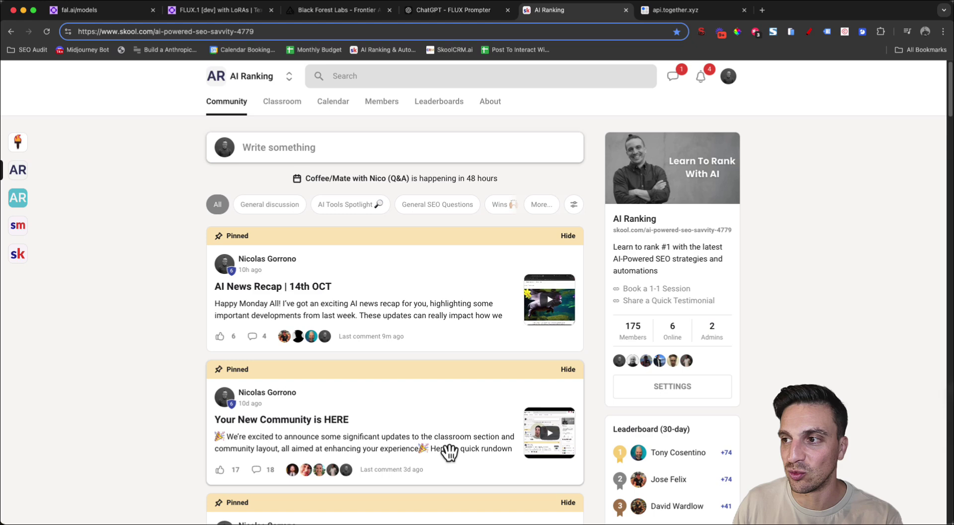
pyautogui.scroll(-6, 453, 422)
pyautogui.scroll(6, 437, 393)
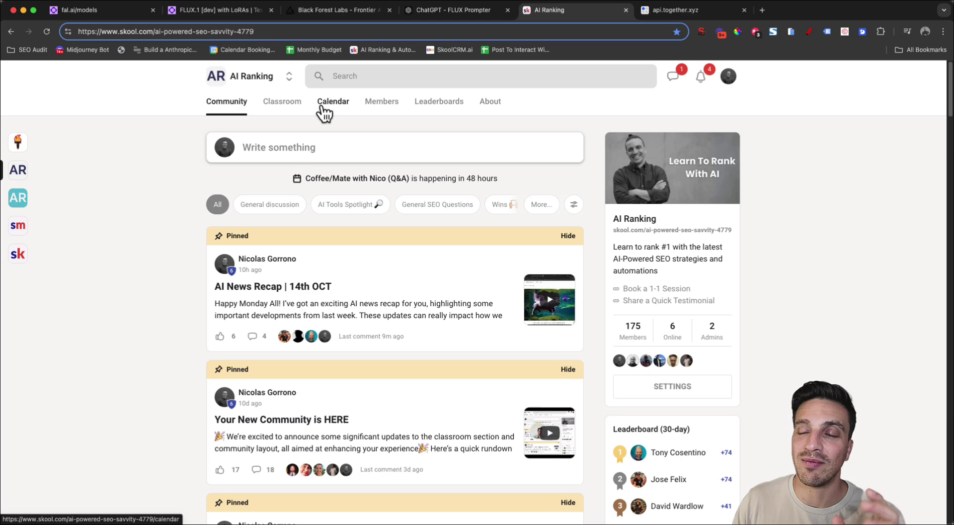
pyautogui.click(288, 105)
pyautogui.scroll(-5, 454, 280)
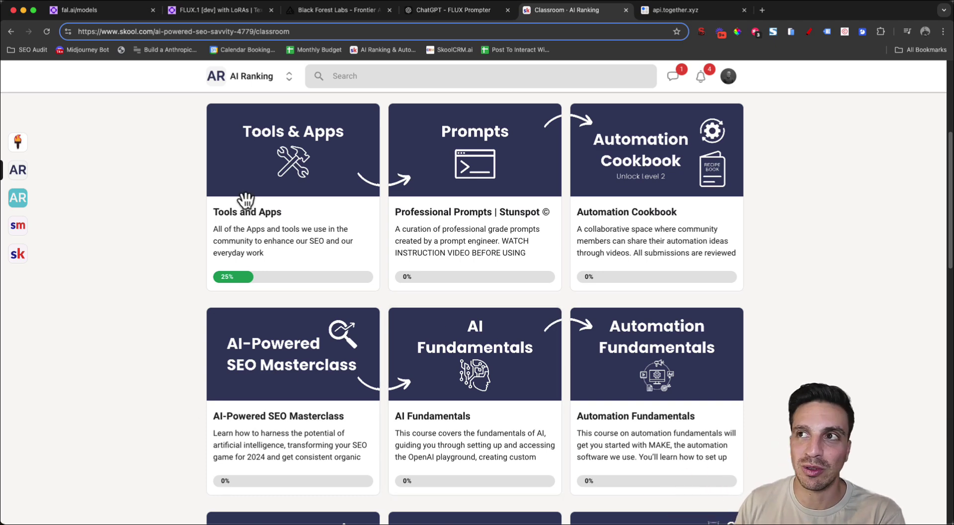
pyautogui.click(342, 10)
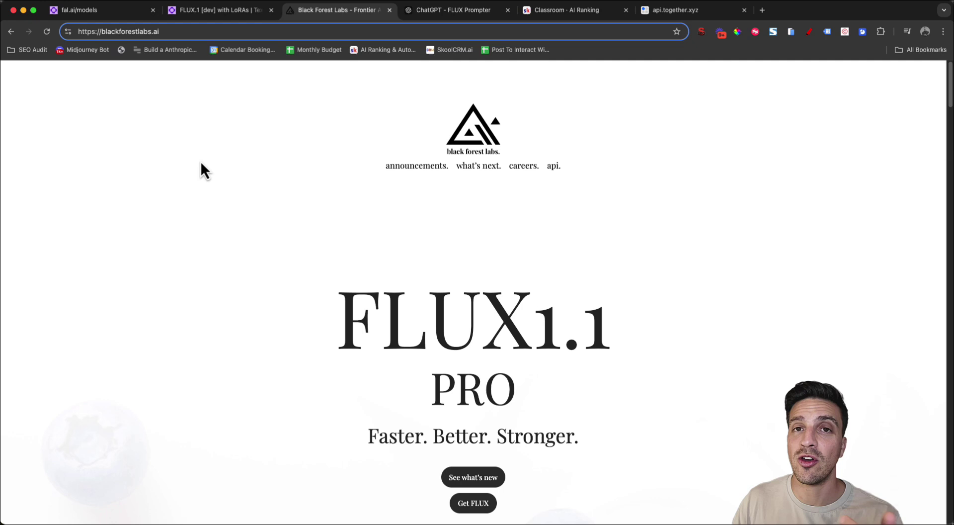
# Switch to the fal.ai/models tab showing the Model Gallery.
pyautogui.click(101, 15)
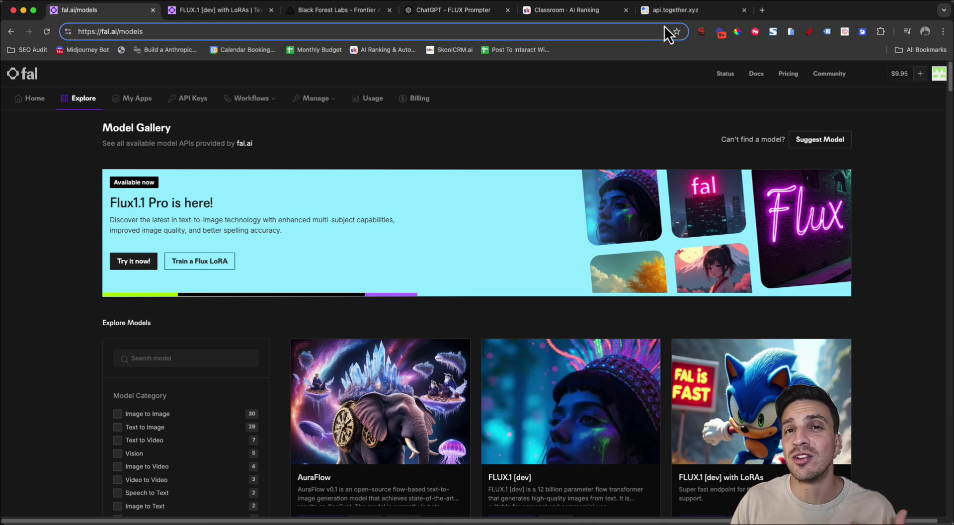
# Switch to the api.together.xyz tab with the FLUX.1 [schnell] image playground.
pyautogui.click(664, 12)
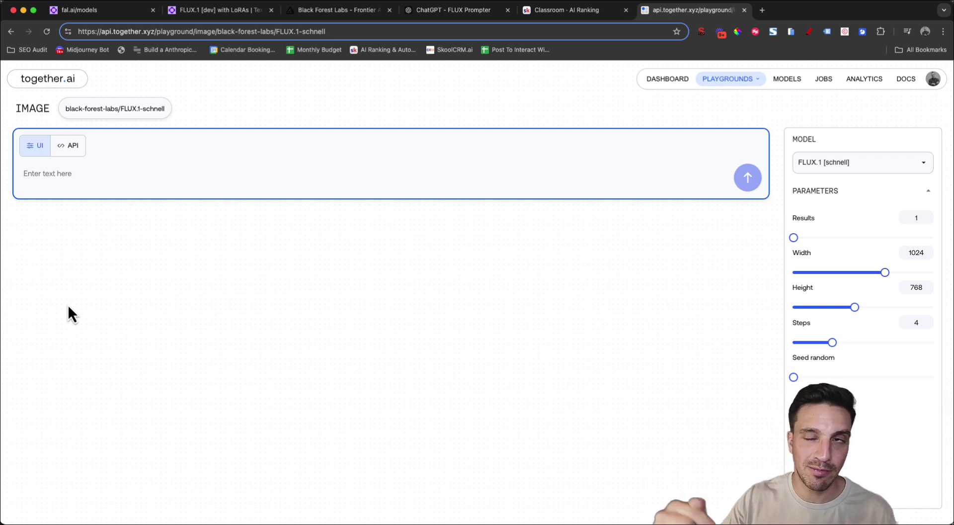
# Return to the fal.ai/models tab with the Flux1.1 Pro announcement.
pyautogui.click(103, 14)
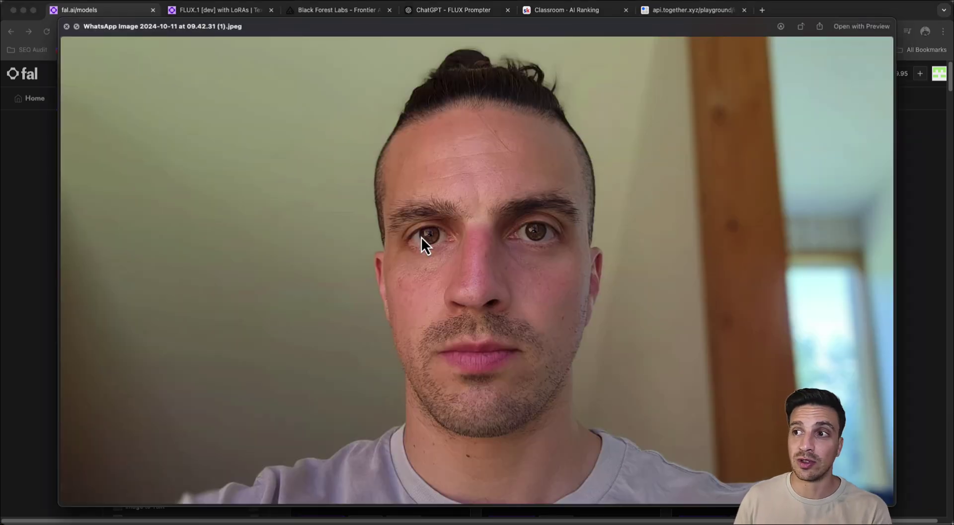
# Step through the WhatsApp training photos in Quick Look, then close the preview and bring Chrome forward.
pyautogui.press('Down')
pyautogui.press('Down')
pyautogui.press('Down')
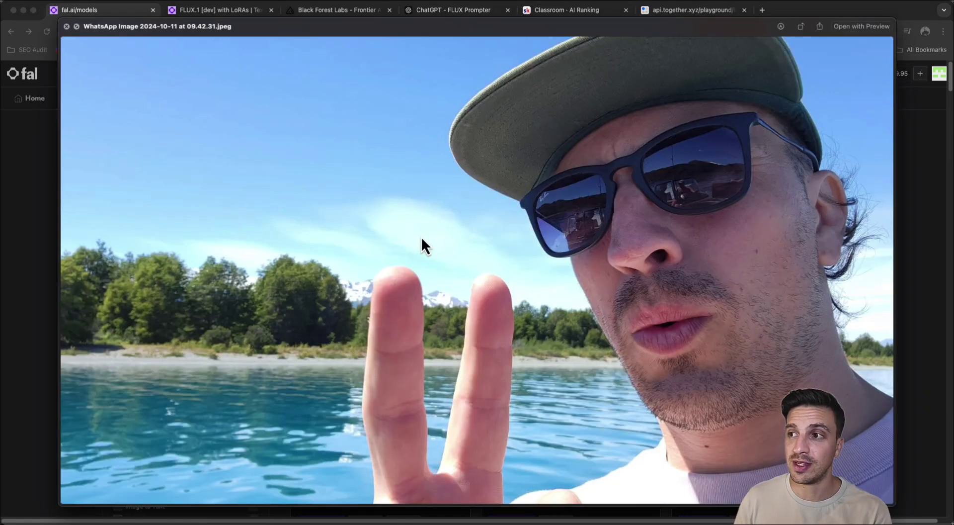
pyautogui.press('Down')
pyautogui.press('Down')
pyautogui.press('Down')
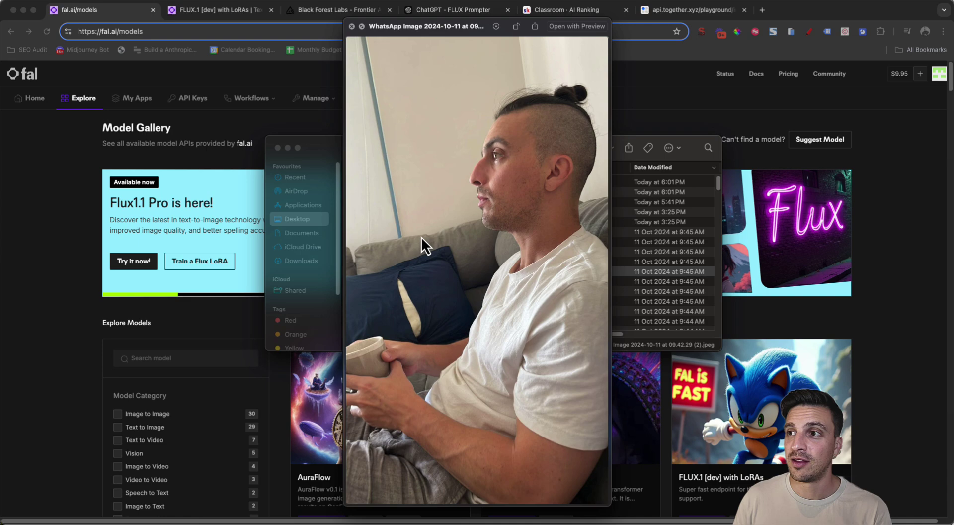
pyautogui.press('Down')
pyautogui.press('Down')
pyautogui.press('Down')
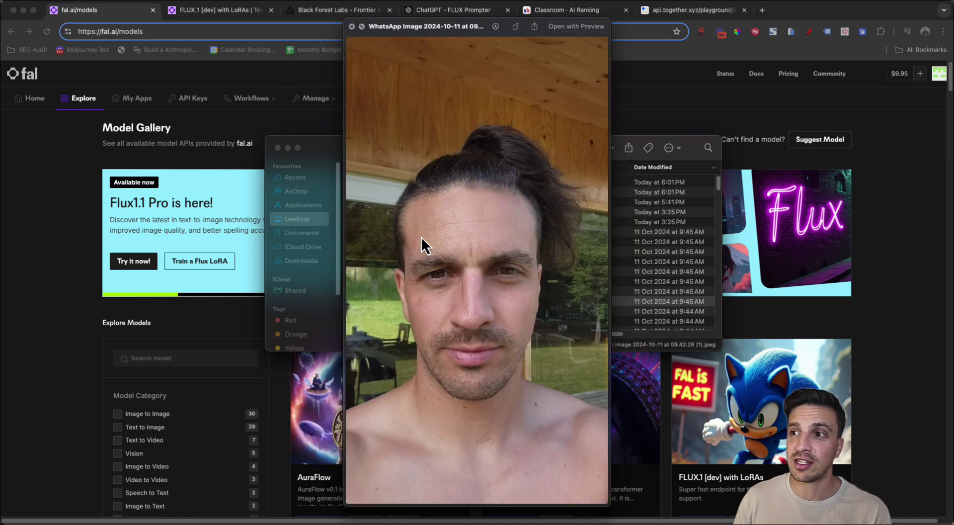
pyautogui.press('Down')
pyautogui.press('Down')
pyautogui.press('Down')
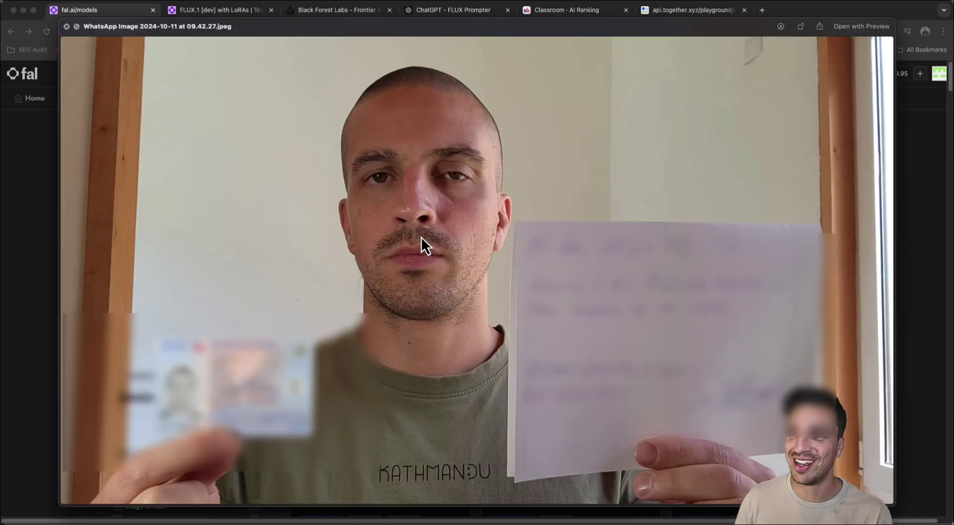
pyautogui.press('Down')
pyautogui.press('Down')
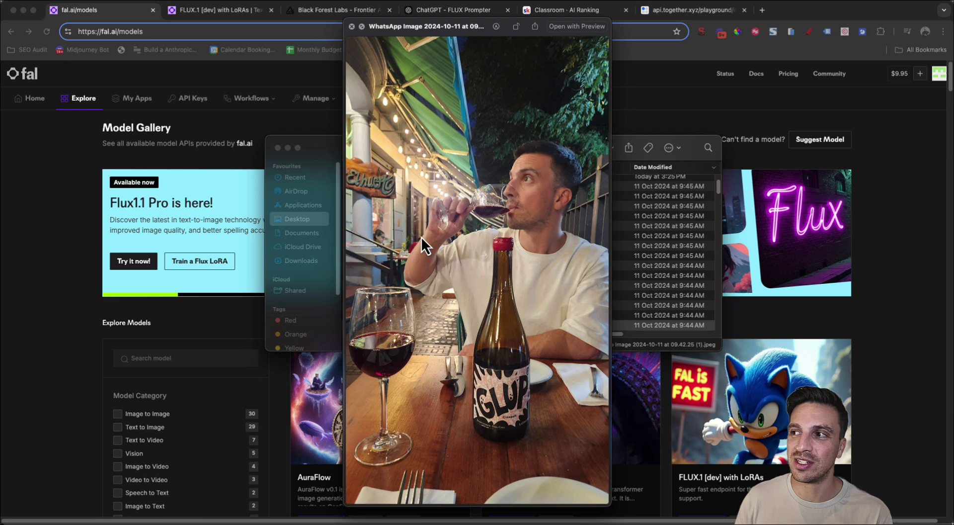
pyautogui.press('Down')
pyautogui.press('Down')
pyautogui.press('Down')
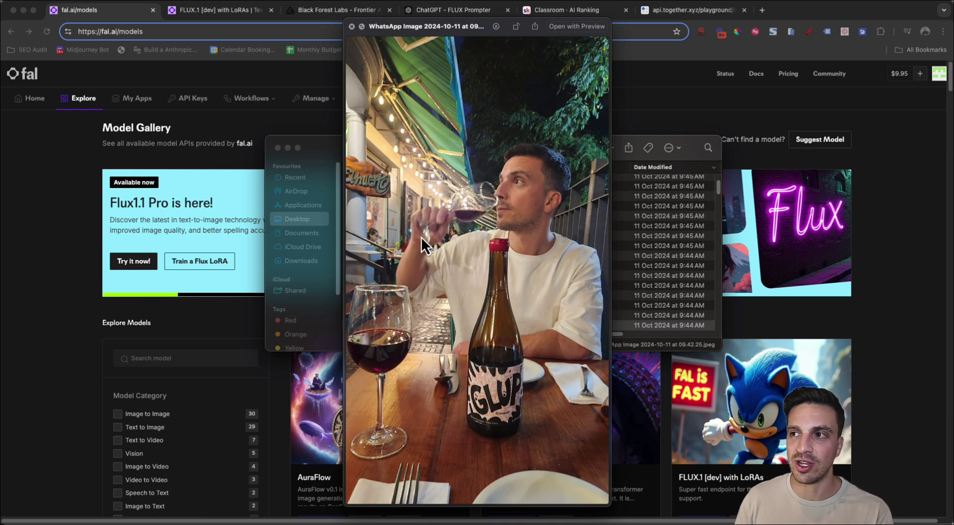
pyautogui.press('Down')
pyautogui.press('Down')
pyautogui.press('Down')
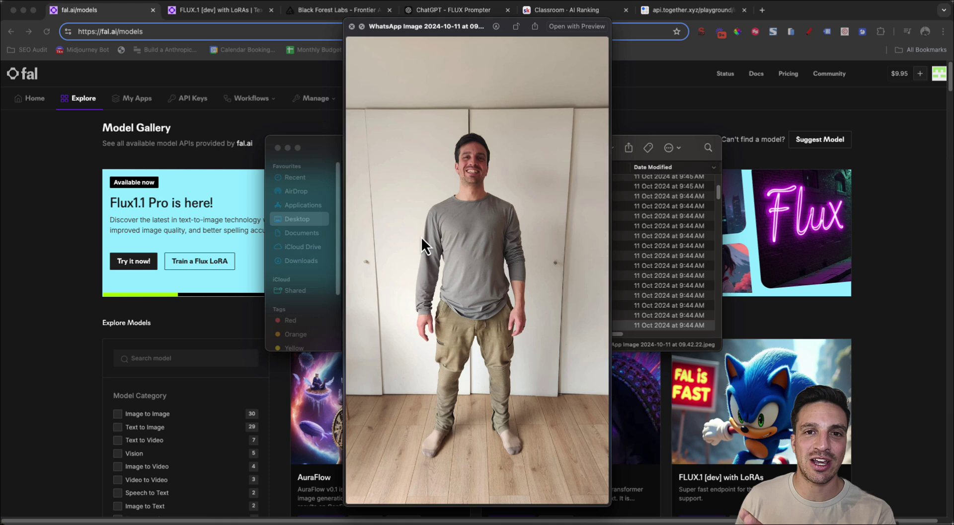
pyautogui.press('Down')
pyautogui.press('Down')
pyautogui.press('Down')
pyautogui.press('Down')
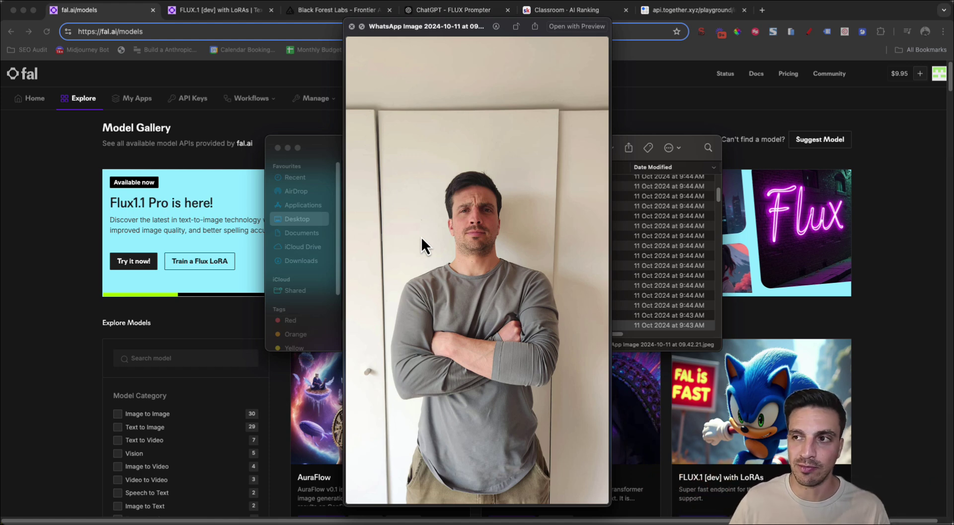
pyautogui.press('Up')
pyautogui.press('space')
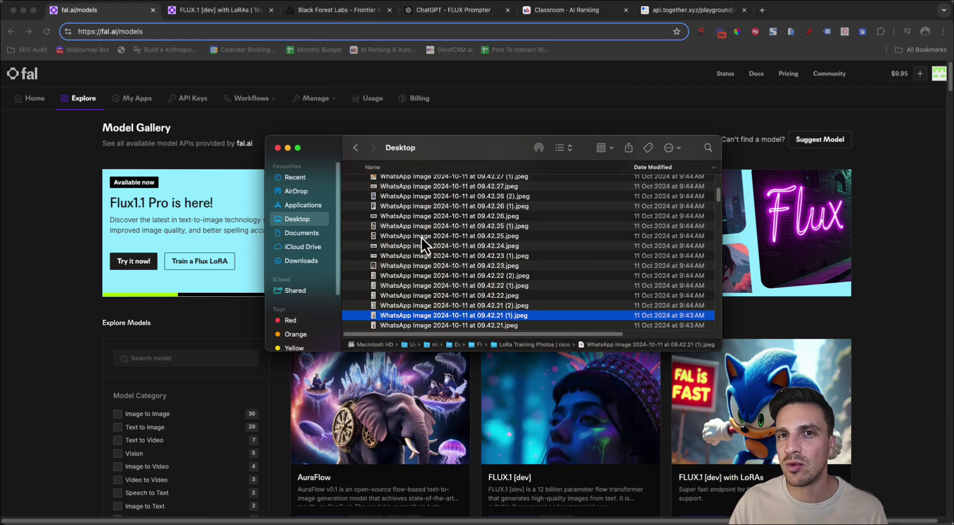
pyautogui.click(513, 95)
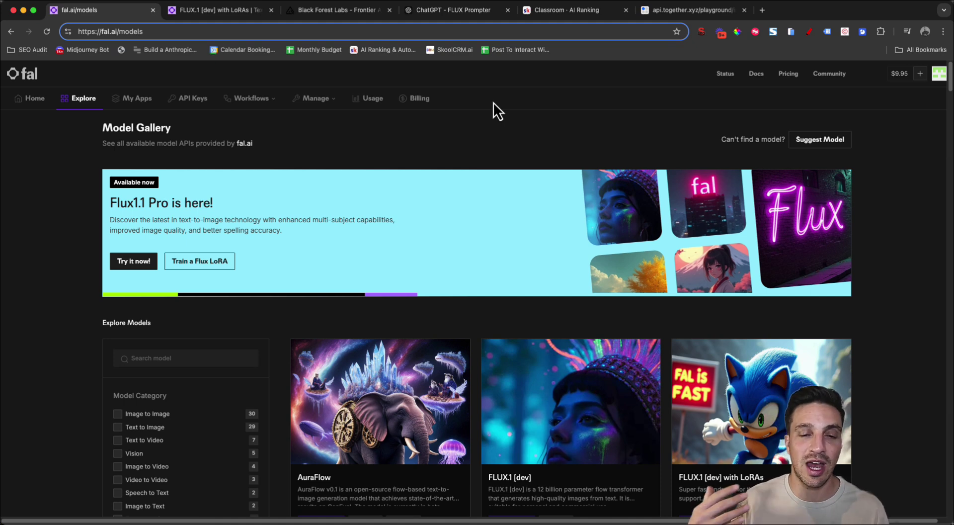
# Select all 31 training photos from first to last and compress them into Archive.zip.
pyautogui.press('super+Tab')
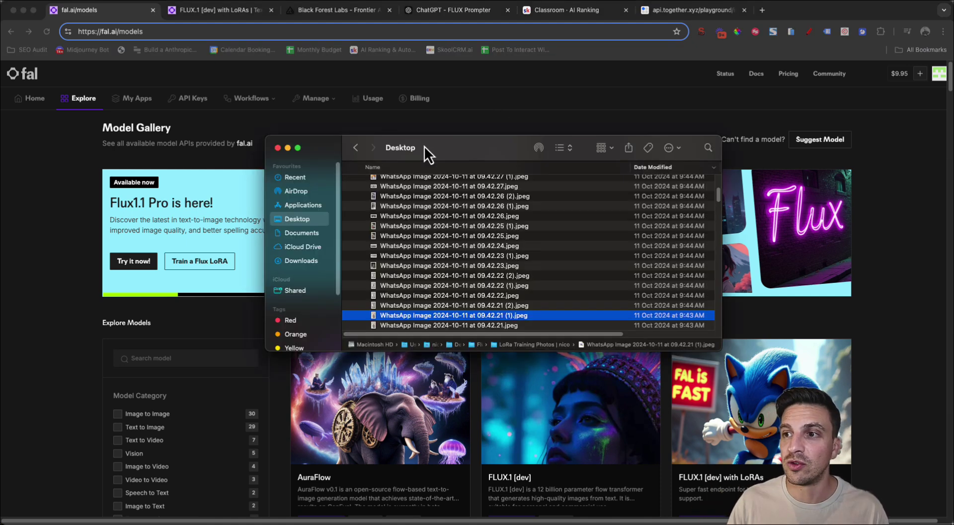
pyautogui.scroll(5, 457, 234)
pyautogui.click(451, 237)
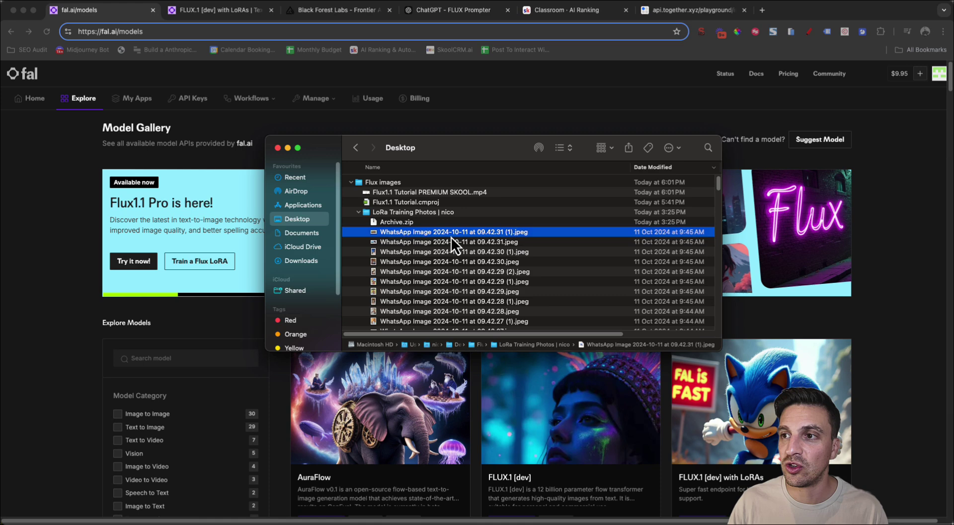
pyautogui.scroll(-5, 452, 237)
pyautogui.scroll(-3, 458, 317)
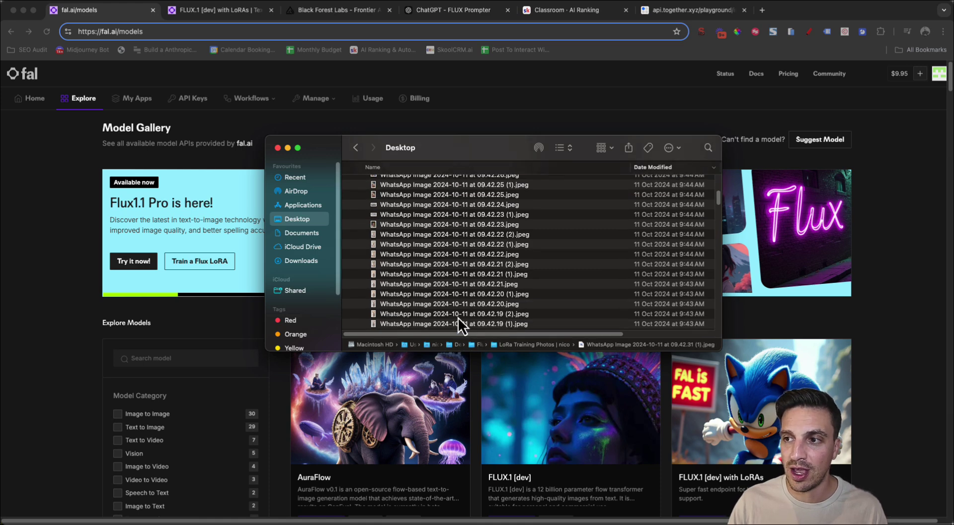
pyautogui.keyDown('shift'); pyautogui.click(458, 309); pyautogui.keyUp('shift')
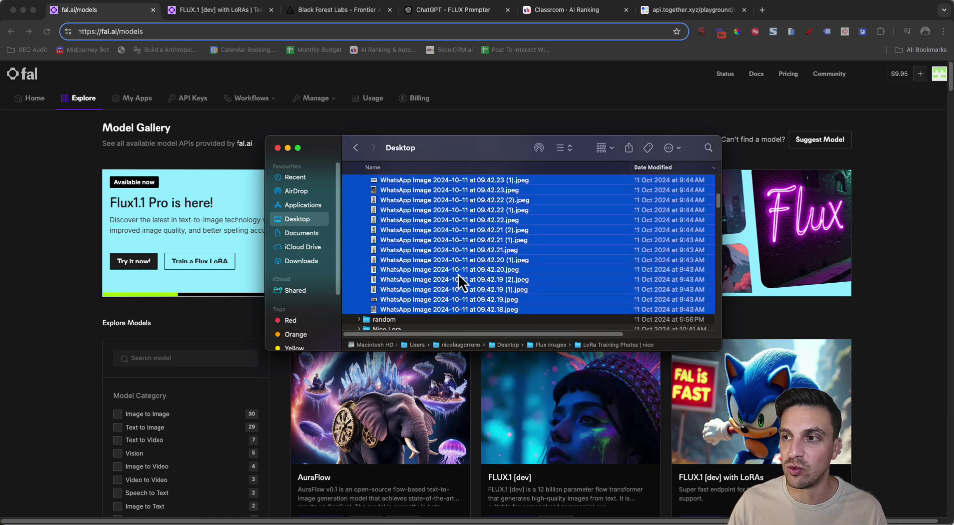
pyautogui.rightClick(459, 274)
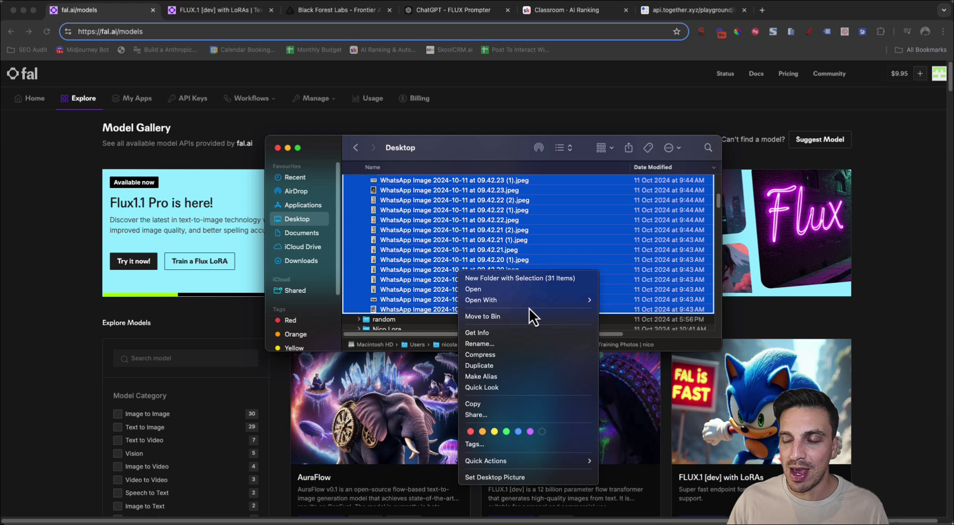
pyautogui.click(518, 353)
pyautogui.scroll(4, 462, 228)
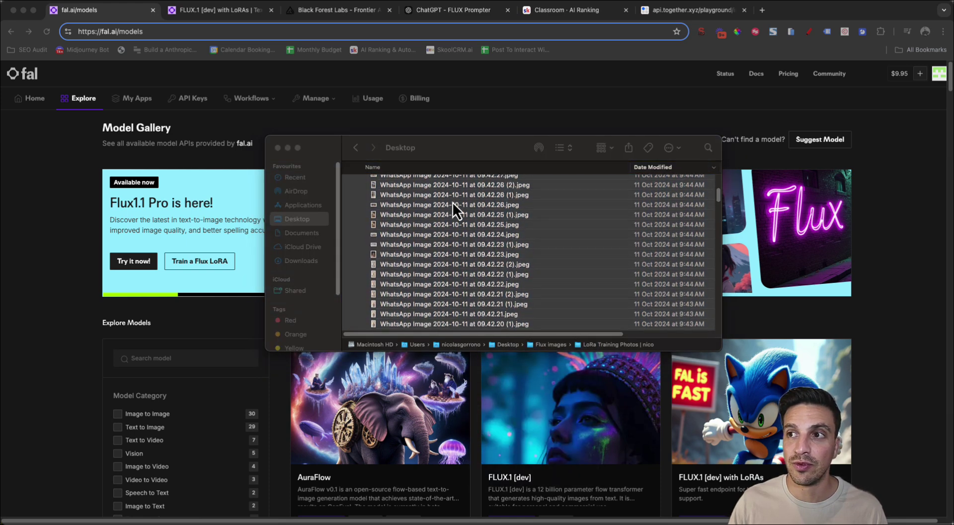
pyautogui.click(377, 129)
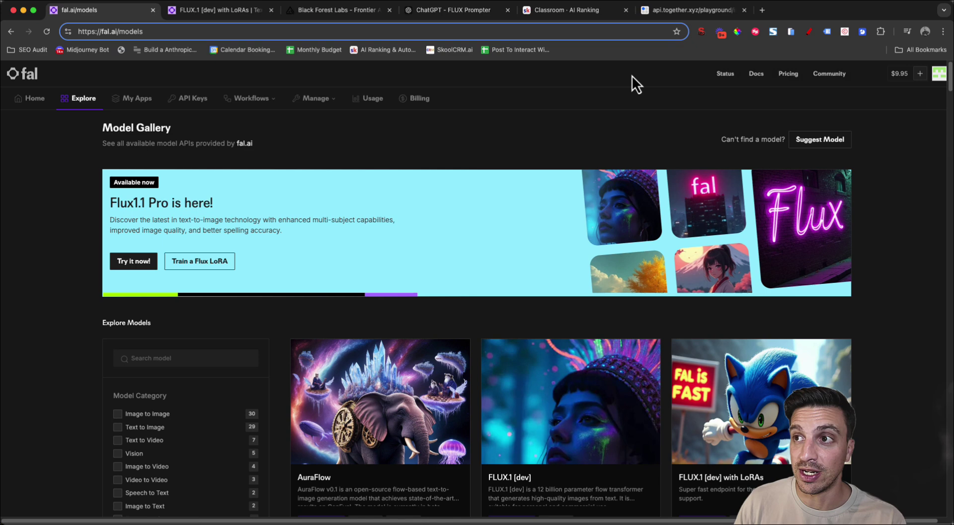
pyautogui.click(427, 101)
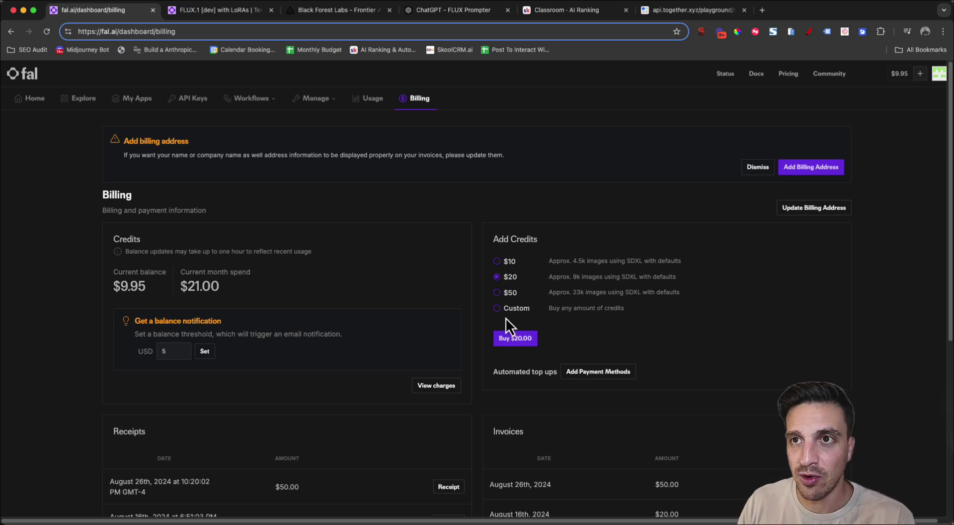
pyautogui.click(64, 103)
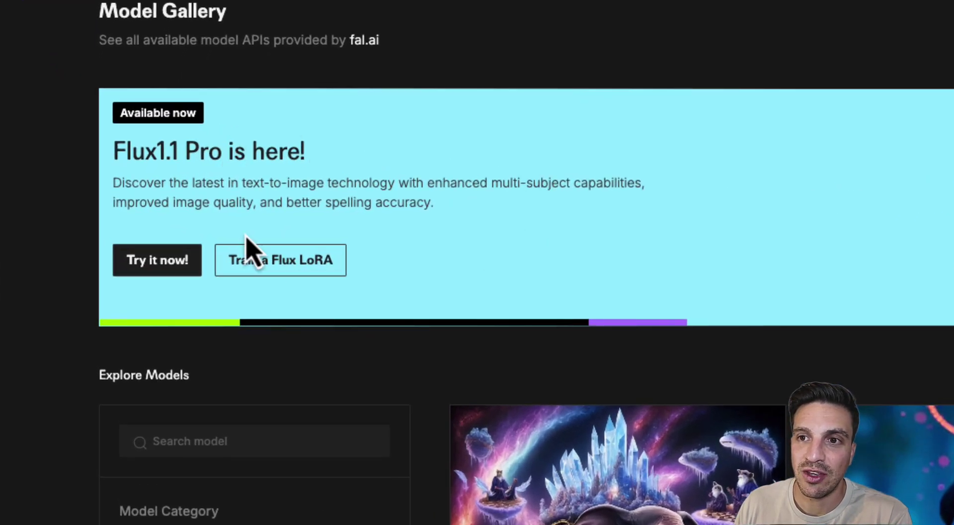
# Open the Train Flux LoRA page and upload Archive.zip (7.14 MB) as the training images.
pyautogui.click(248, 268)
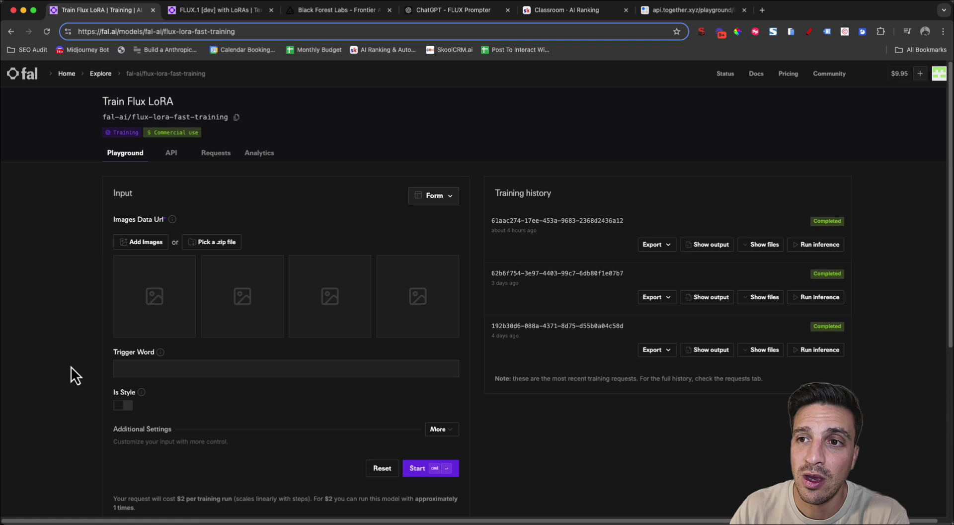
pyautogui.click(212, 245)
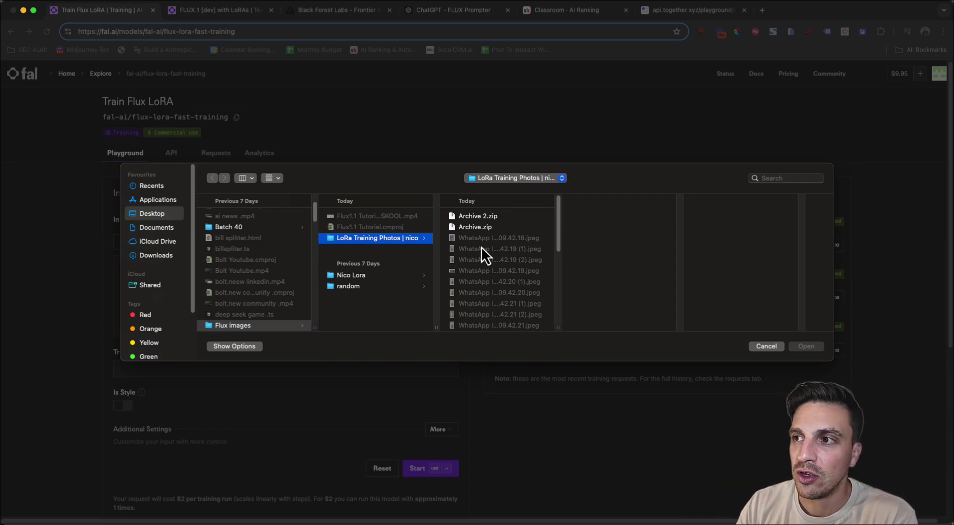
pyautogui.click(486, 228)
pyautogui.click(806, 346)
pyautogui.click(199, 298)
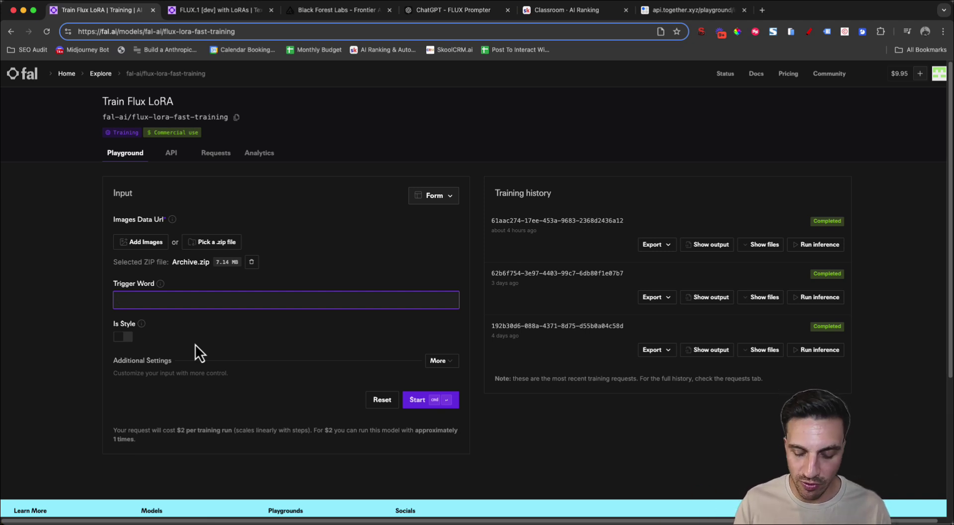
# Enter a first-name trigger word, then replace it with the unique string IconiCO32%$.
pyautogui.write('Nico')
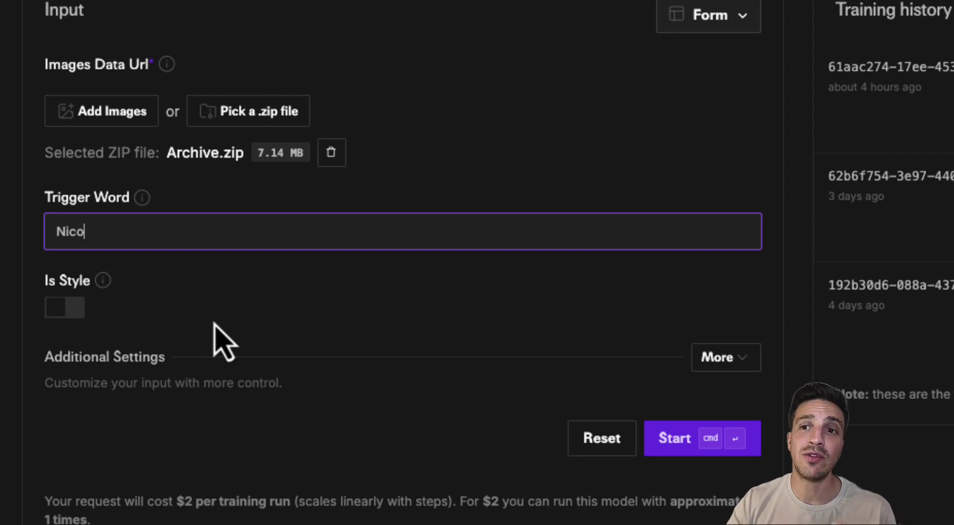
pyautogui.doubleClick(146, 246)
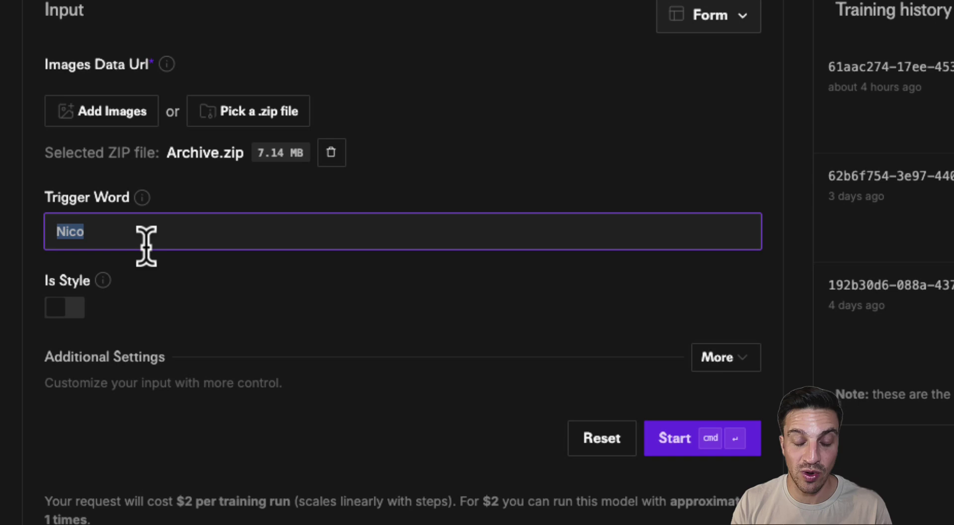
pyautogui.write('IconiCO')
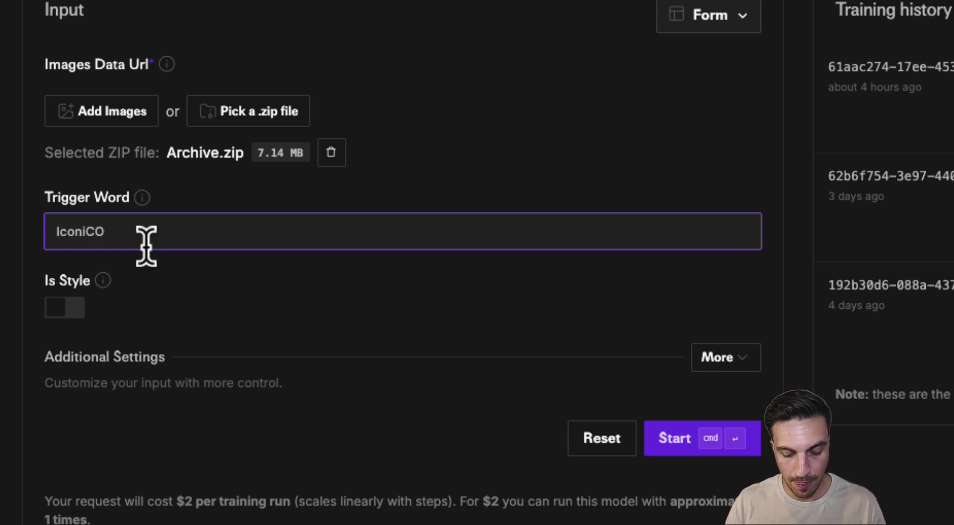
pyautogui.write('32%$')
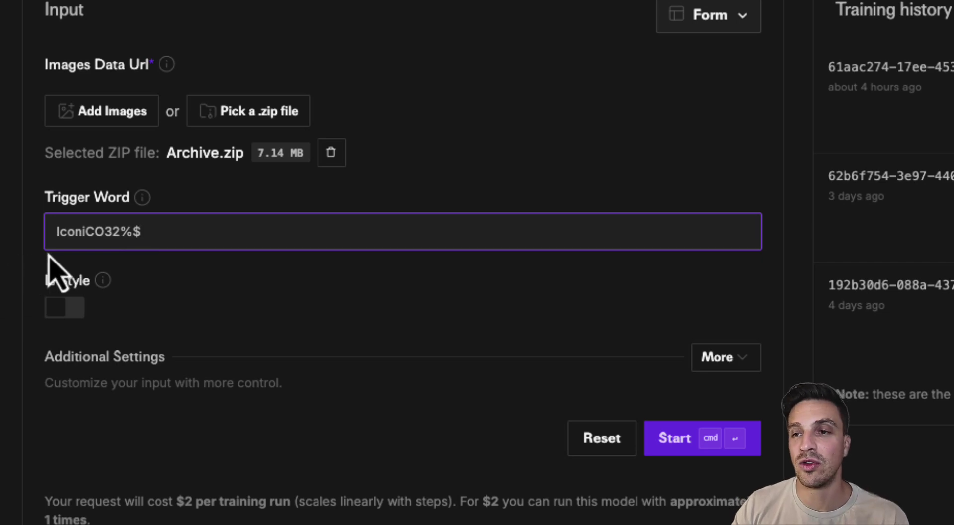
pyautogui.moveTo(132, 231); pyautogui.dragTo(148, 231)
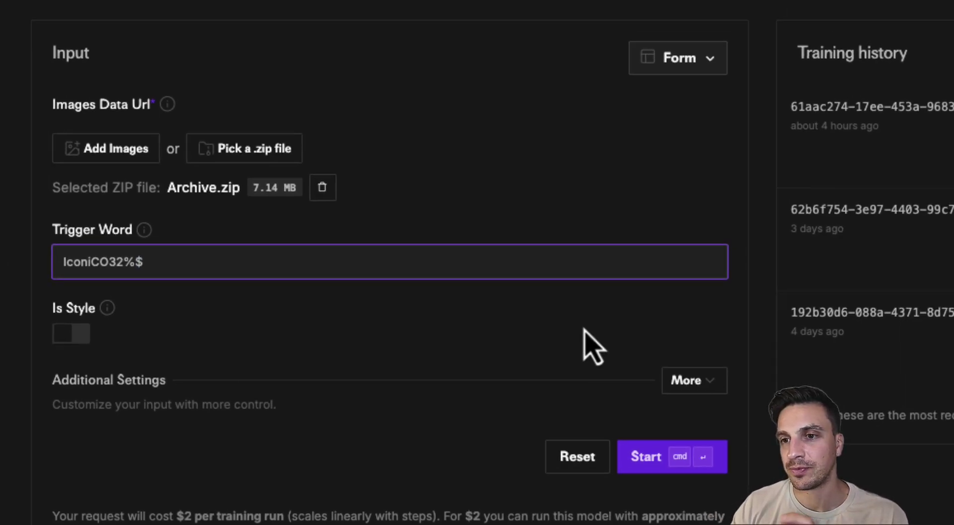
# Expand Additional Settings and change training steps from 1000 to 2000, keeping masks enabled.
pyautogui.click(685, 384)
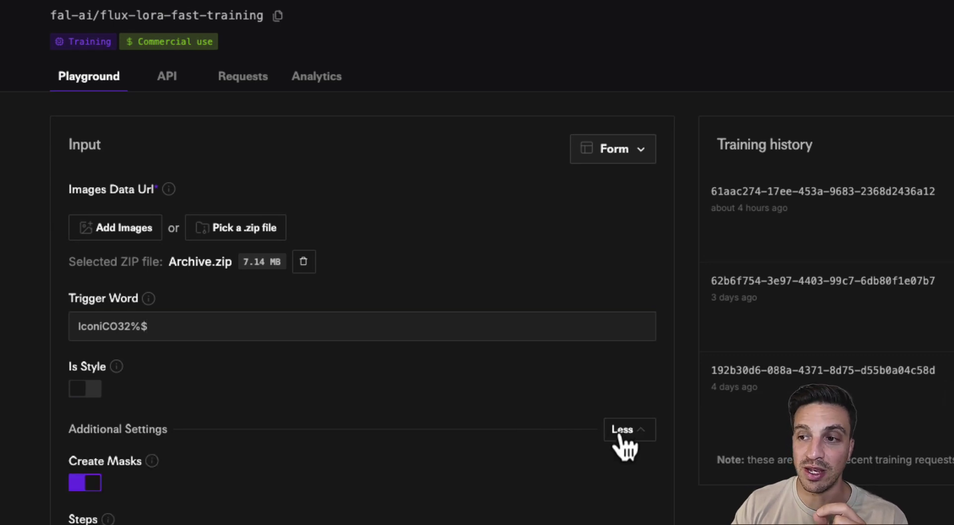
pyautogui.click(619, 434)
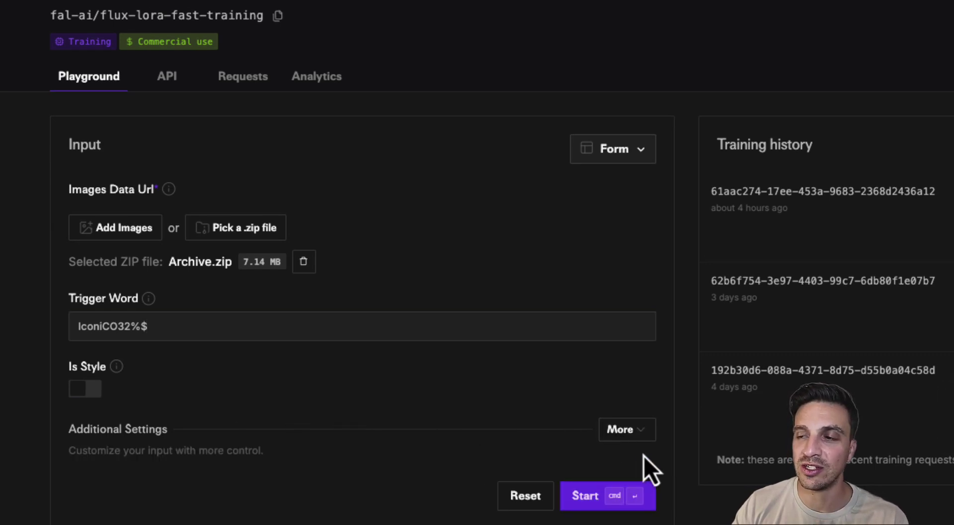
pyautogui.click(623, 430)
pyautogui.scroll(-5, 339, 297)
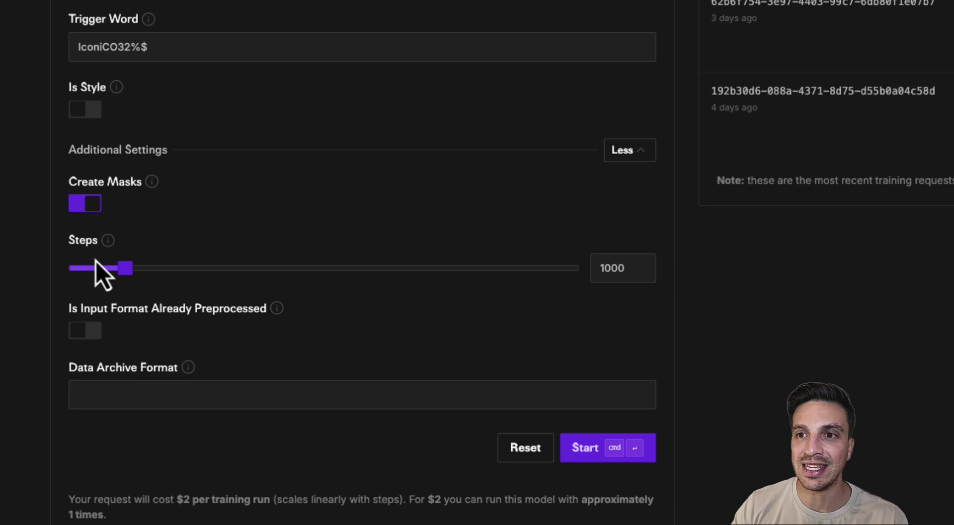
pyautogui.doubleClick(602, 269)
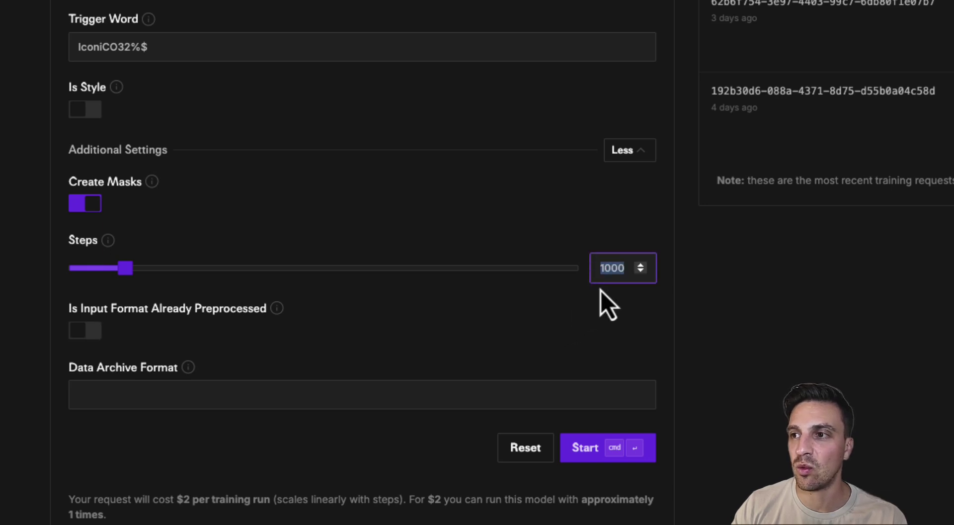
pyautogui.write('2000')
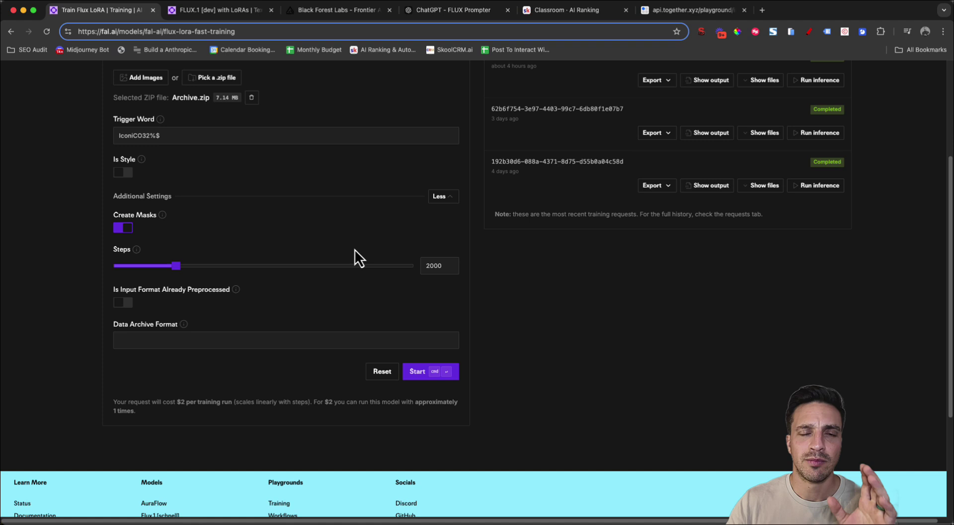
pyautogui.scroll(4, 429, 271)
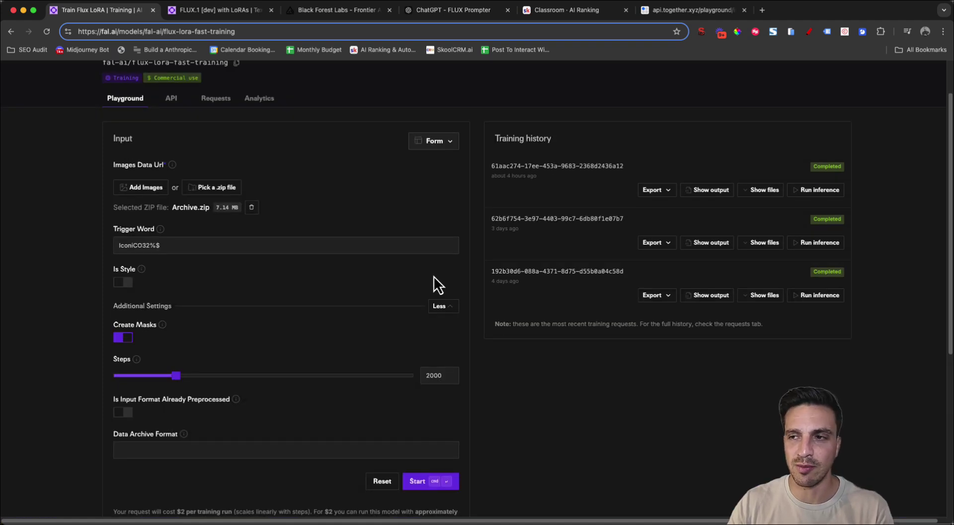
pyautogui.scroll(1, 434, 278)
pyautogui.scroll(-6, 427, 268)
pyautogui.scroll(2, 424, 298)
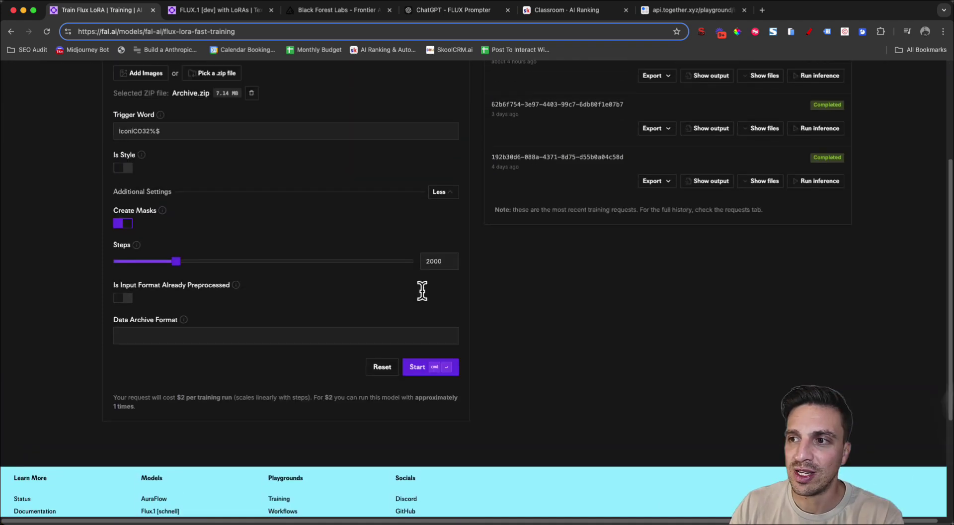
# Start the 2000-step LoRA training and view the In Progress run's logs loading checkpoint shards.
pyautogui.click(429, 376)
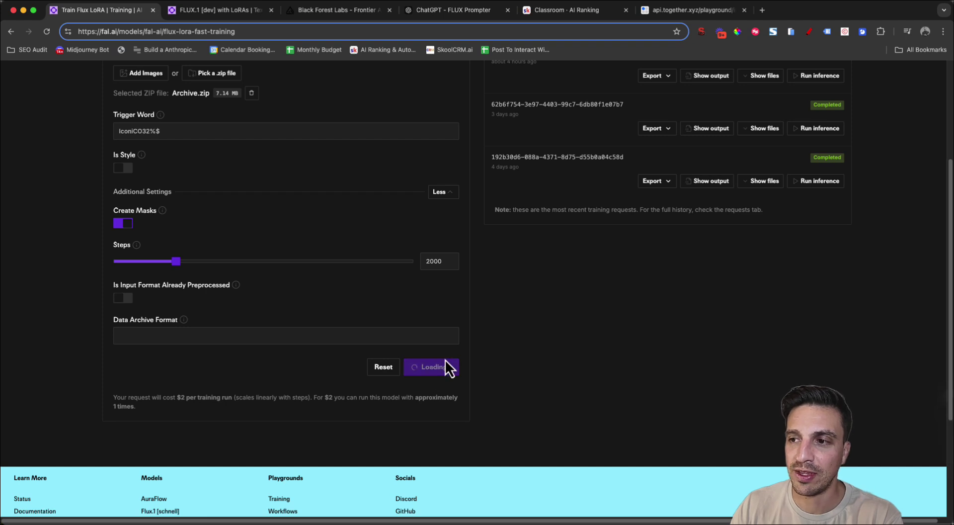
pyautogui.scroll(5, 442, 363)
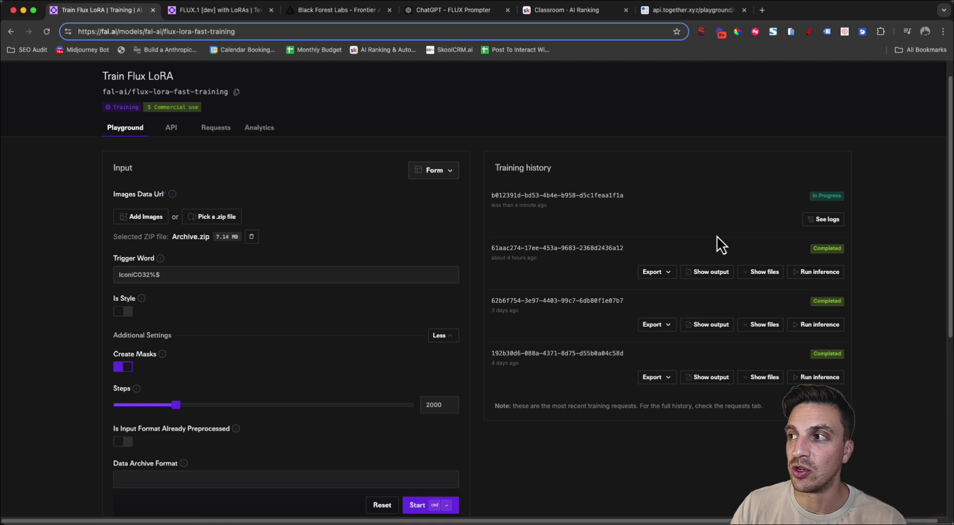
pyautogui.click(809, 225)
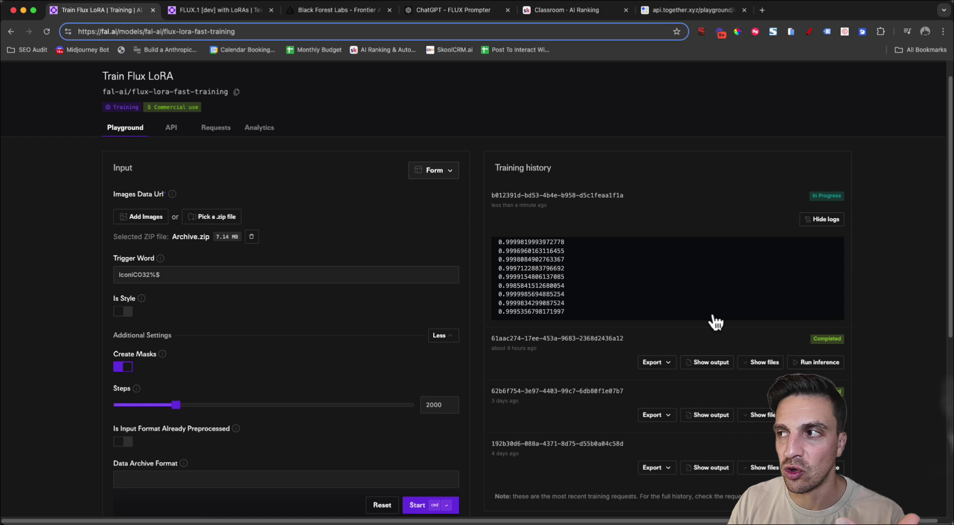
pyautogui.scroll(-5, 716, 321)
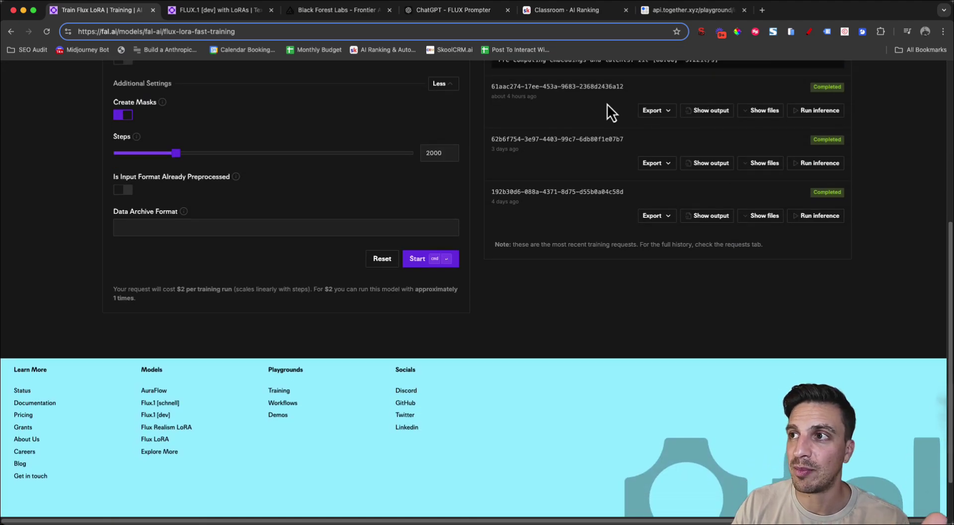
pyautogui.scroll(5, 701, 101)
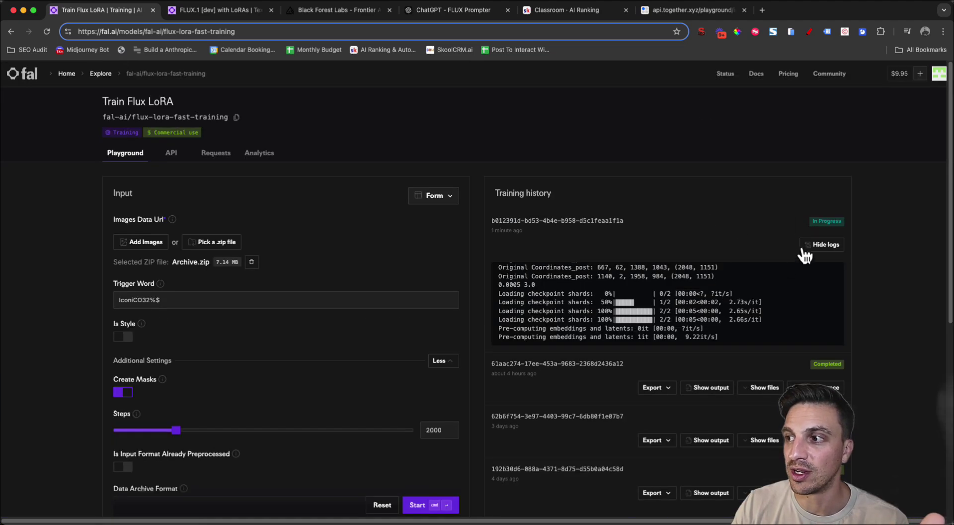
pyautogui.scroll(-5, 799, 256)
pyautogui.scroll(-1, 799, 255)
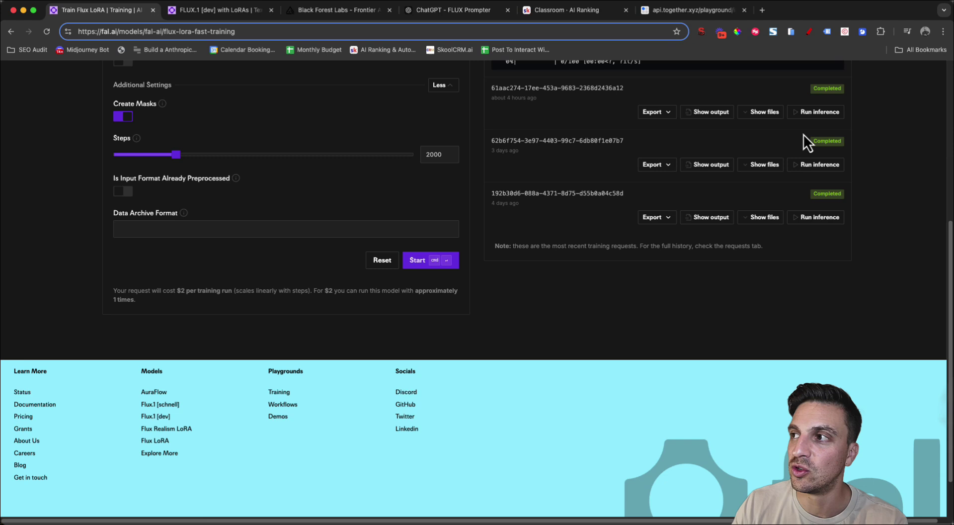
# Open inference for the earlier completed LoRA, with trigger word IConiC1702!@ prefilled in the prompt.
pyautogui.click(809, 114)
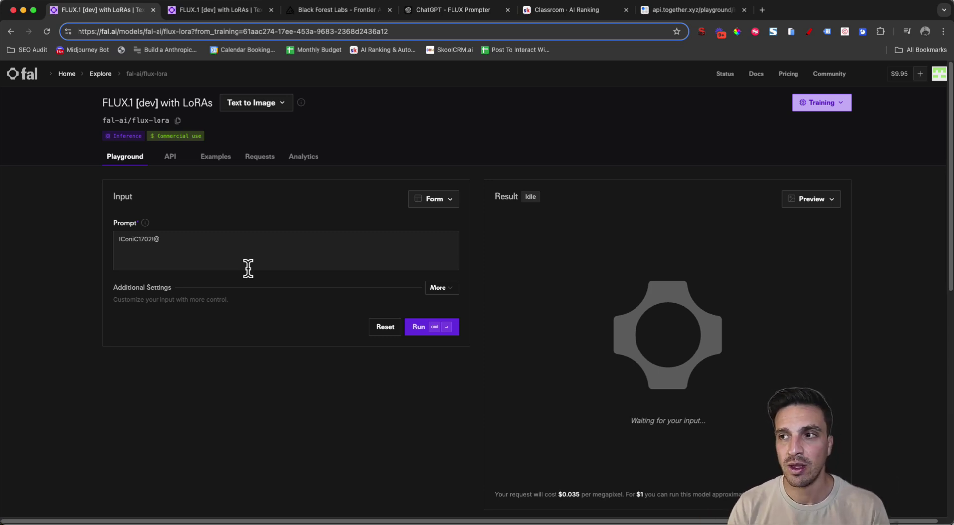
pyautogui.moveTo(156, 240); pyautogui.dragTo(191, 256)
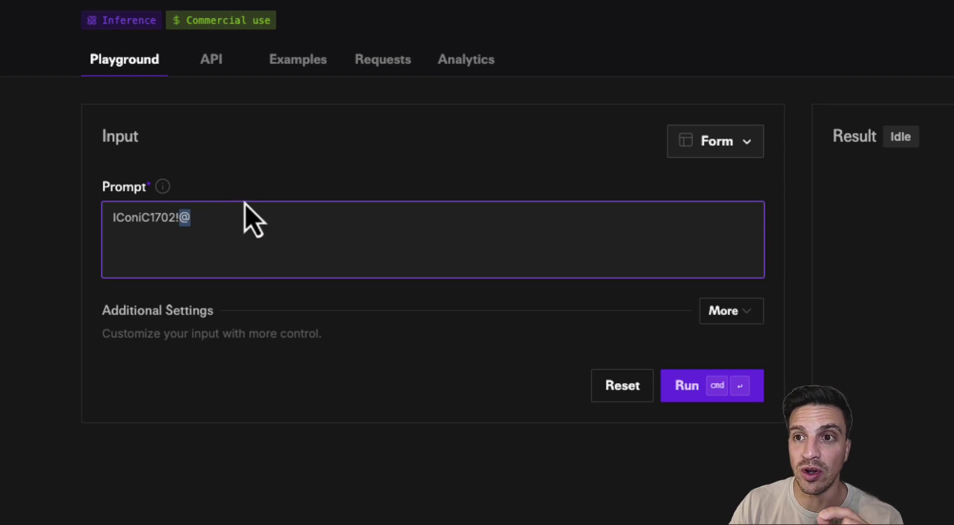
pyautogui.press('Up')
pyautogui.press('Down')
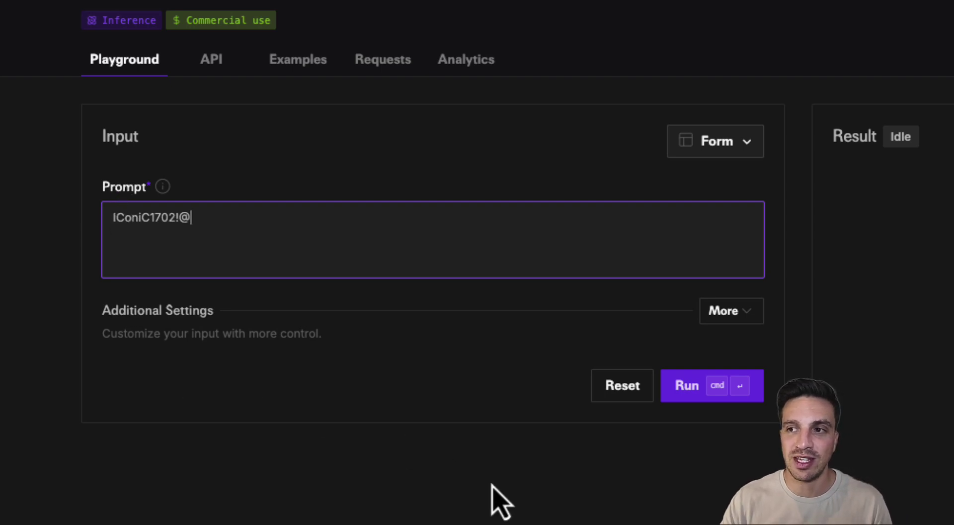
# Expand More settings and set the prompt to 'a close up photo of IConiC1702!@ walking through a rain forest'.
pyautogui.click(759, 314)
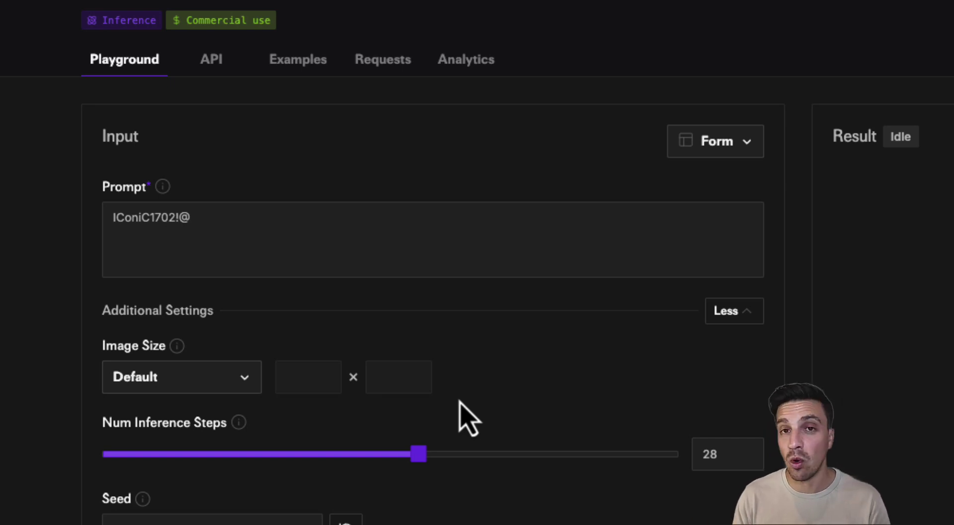
pyautogui.click(367, 250)
pyautogui.hotkey('ctrl', 'a')
pyautogui.write('a close up photo of IConiC1702!@ walking through a rain forest')
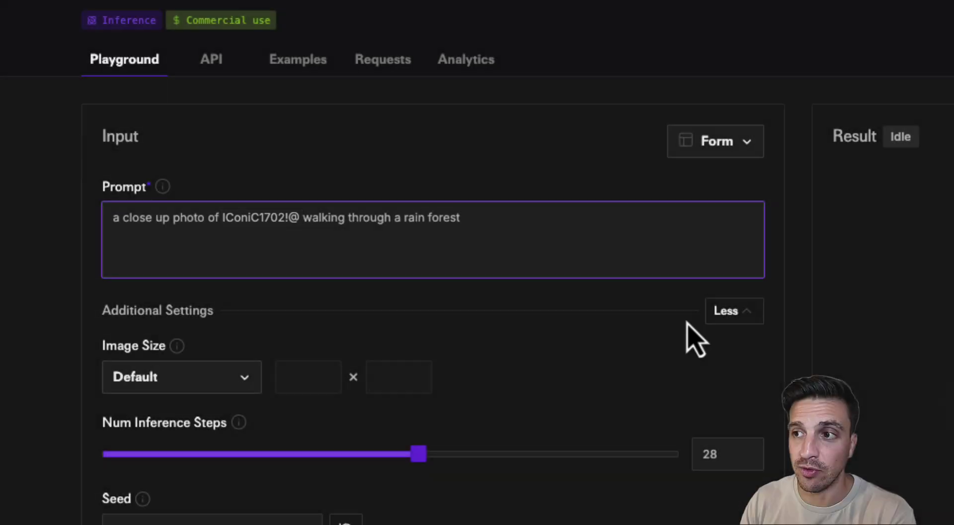
pyautogui.scroll(-8, 519, 357)
pyautogui.scroll(-1, 518, 346)
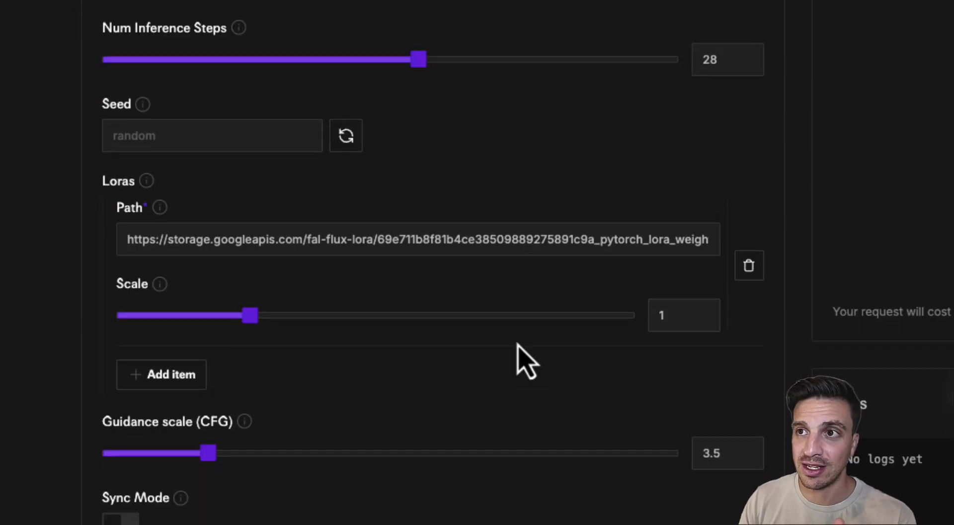
pyautogui.scroll(-1, 518, 344)
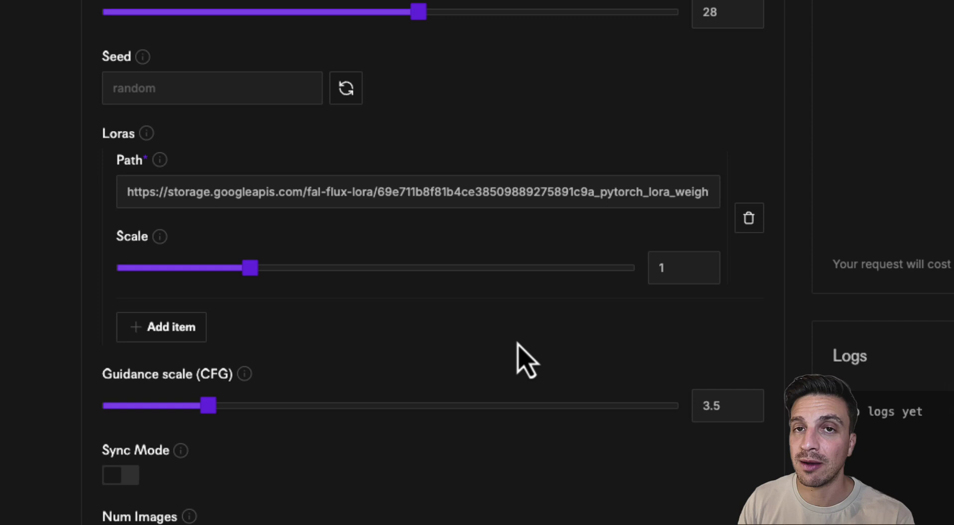
pyautogui.scroll(-3, 505, 341)
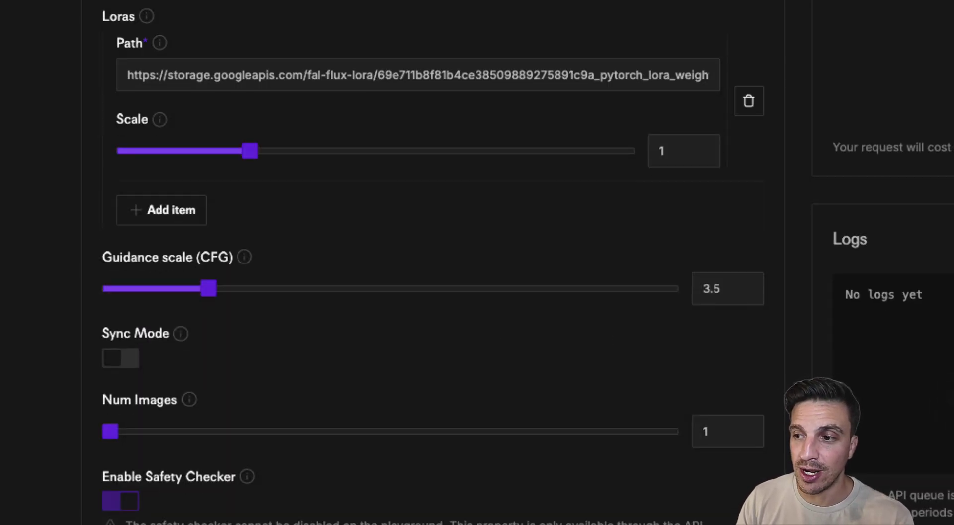
# Scroll the Result panel to view the finished rain forest close-up image.
pyautogui.scroll(6, 641, 417)
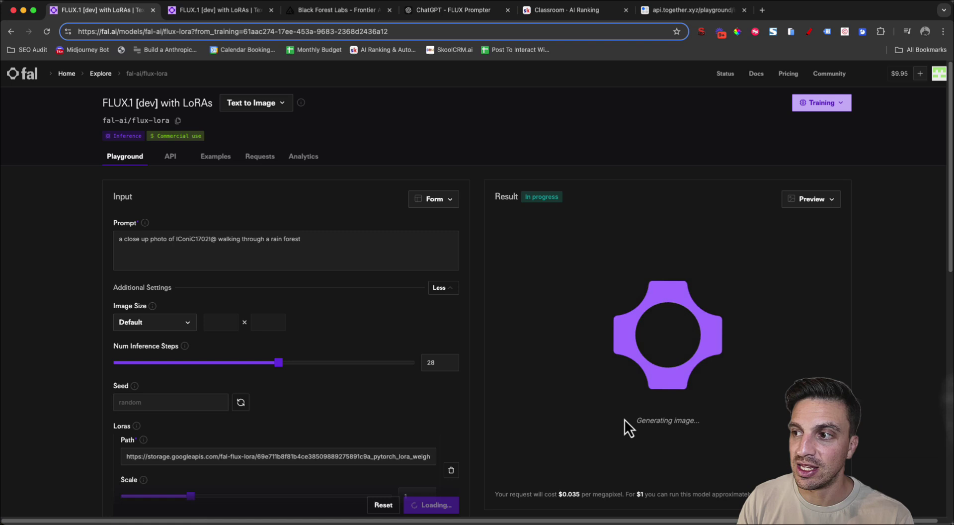
pyautogui.scroll(-3, 720, 378)
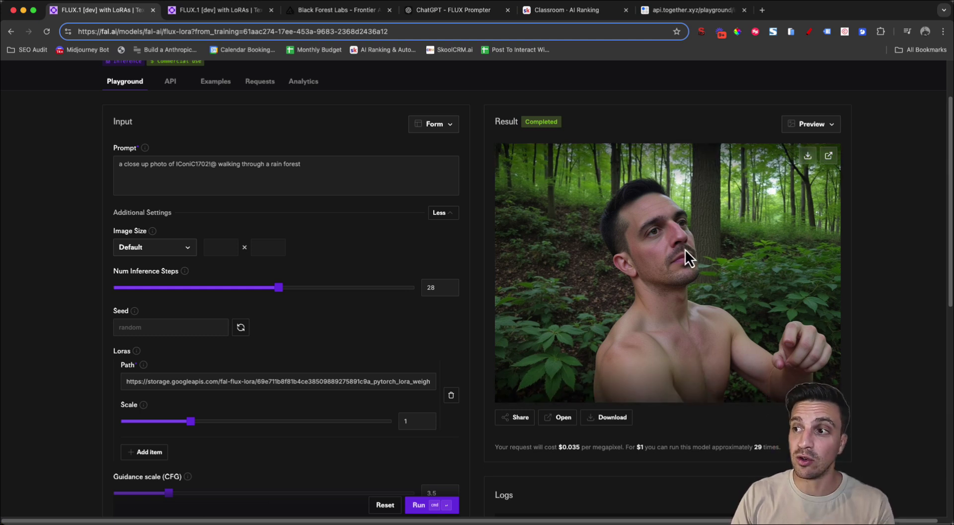
# Append '. he is wearing a red jacket and is walking through fog' to the prompt and generate.
pyautogui.click(363, 169)
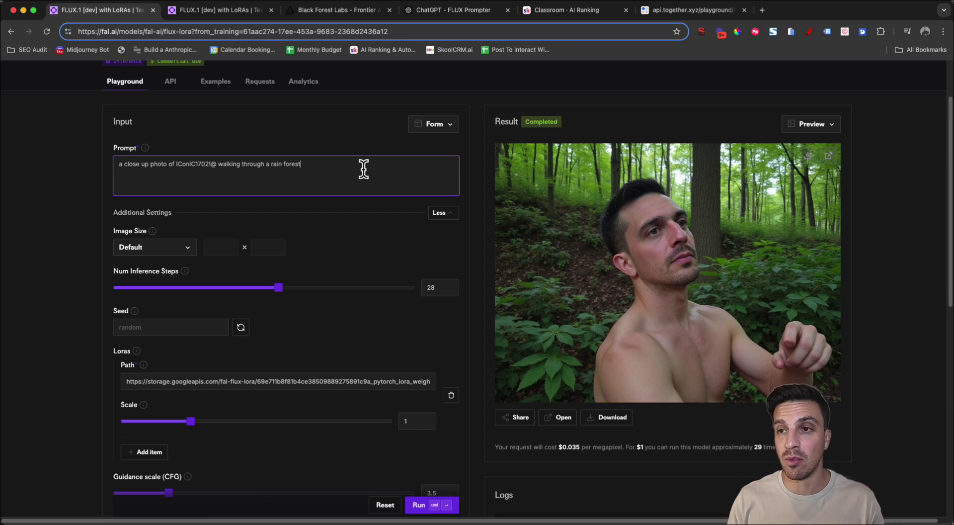
pyautogui.write('. he is wearing a red jacket and is walking through fog')
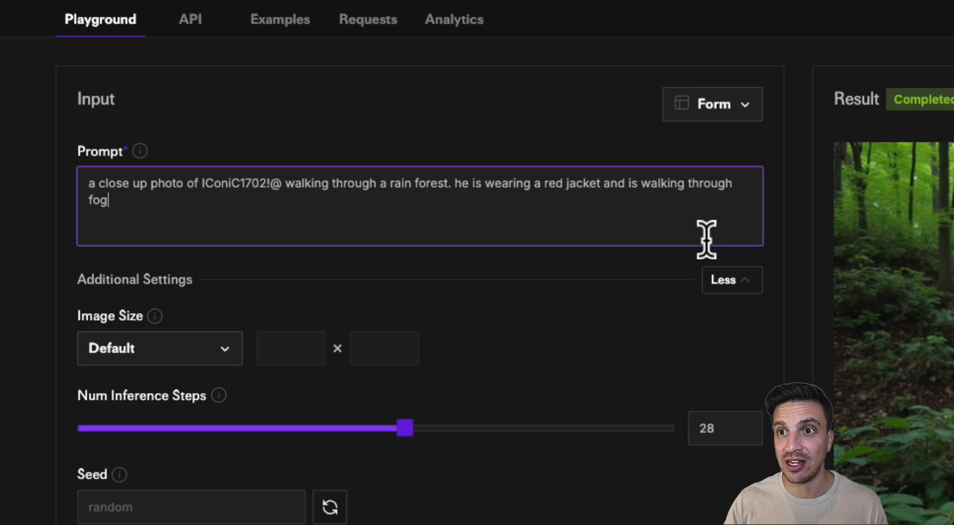
pyautogui.hotkey('ctrl', 'Return')
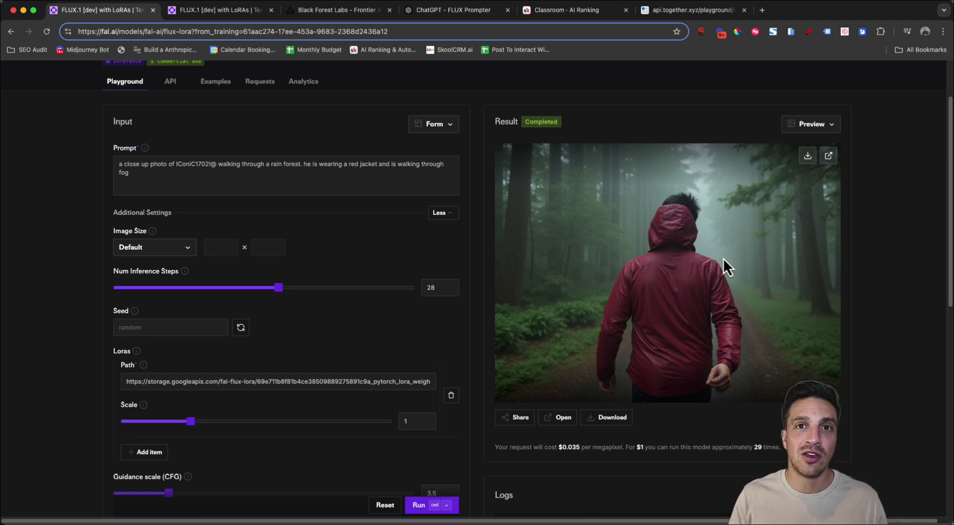
# Select the first sentence of the prompt.
pyautogui.click(353, 185)
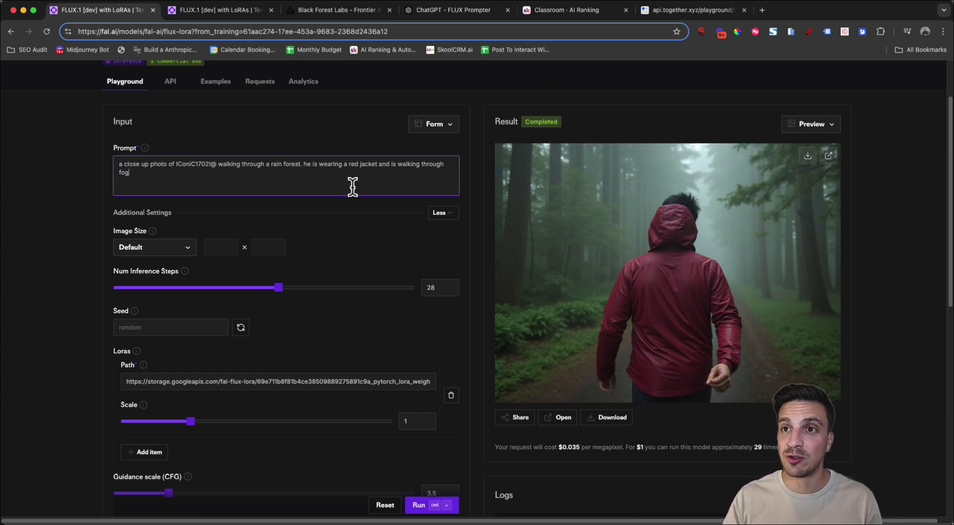
pyautogui.press('super+a')
pyautogui.moveTo(302, 164); pyautogui.dragTo(114, 160)
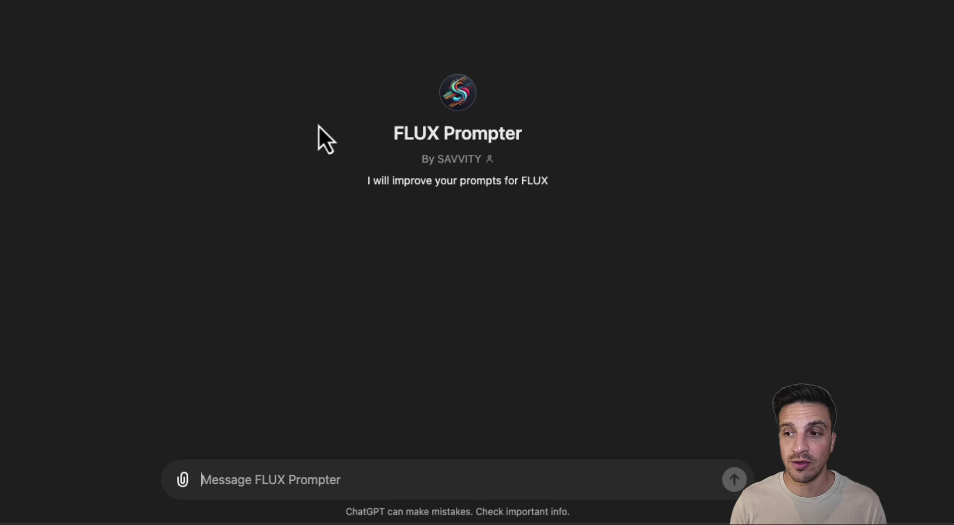
# Send the rain-forest sentence to FLUX Prompter and select the returned Variation 1 prompt.
pyautogui.write('a close up photo of IConiC1702!@ walking through a rain forest.')
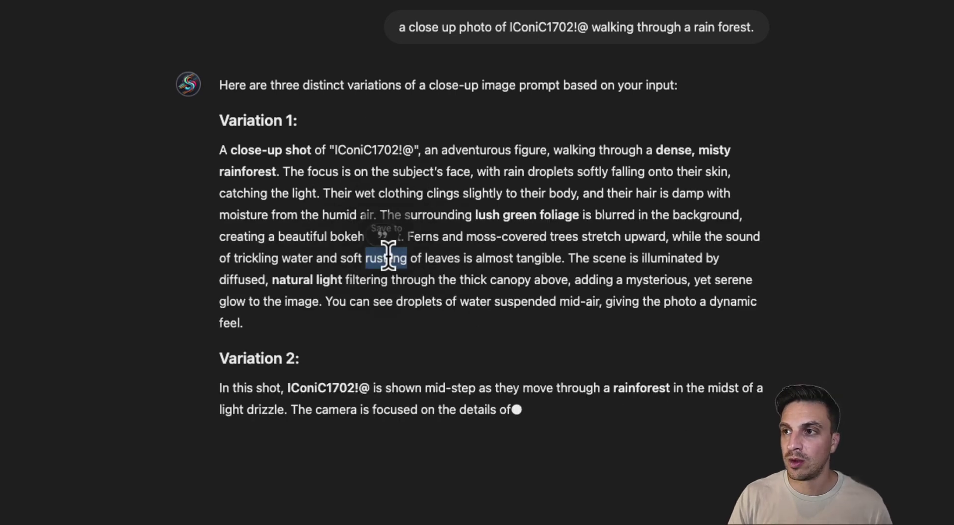
pyautogui.tripleClick(388, 256)
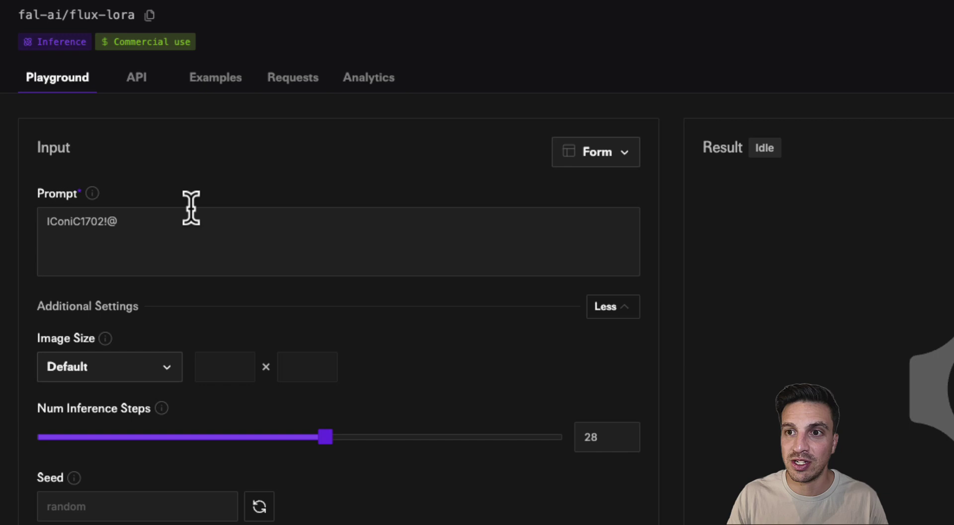
# Replace the trigger word with the Variation 1 prompt and remove the quotes around IConiC1702!@.
pyautogui.doubleClick(191, 211)
pyautogui.hotkey('ctrl', 'v')
pyautogui.scroll(3, 189, 213)
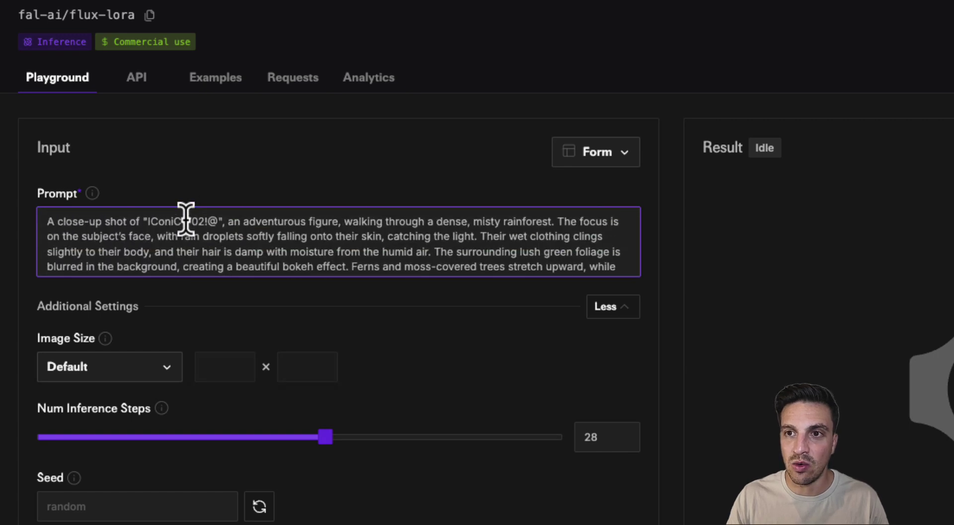
pyautogui.click(221, 221)
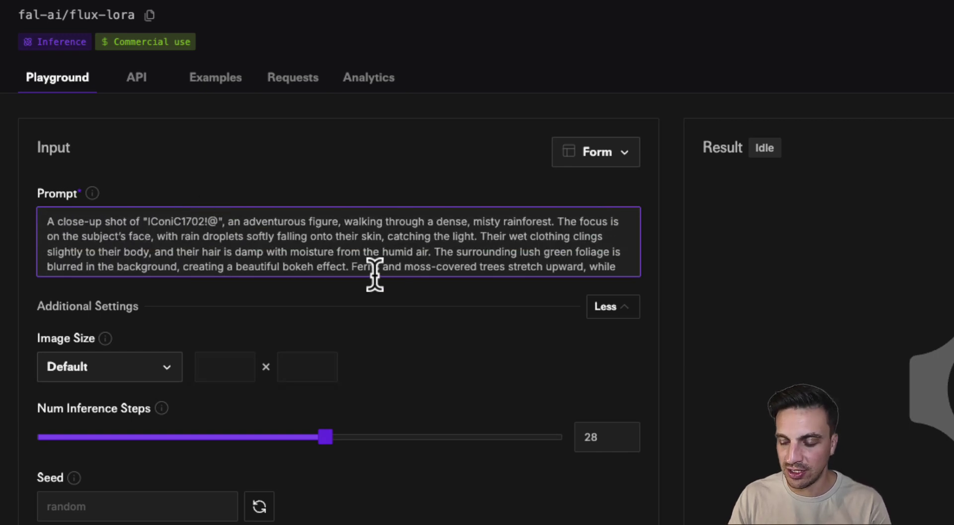
pyautogui.press('BackSpace')
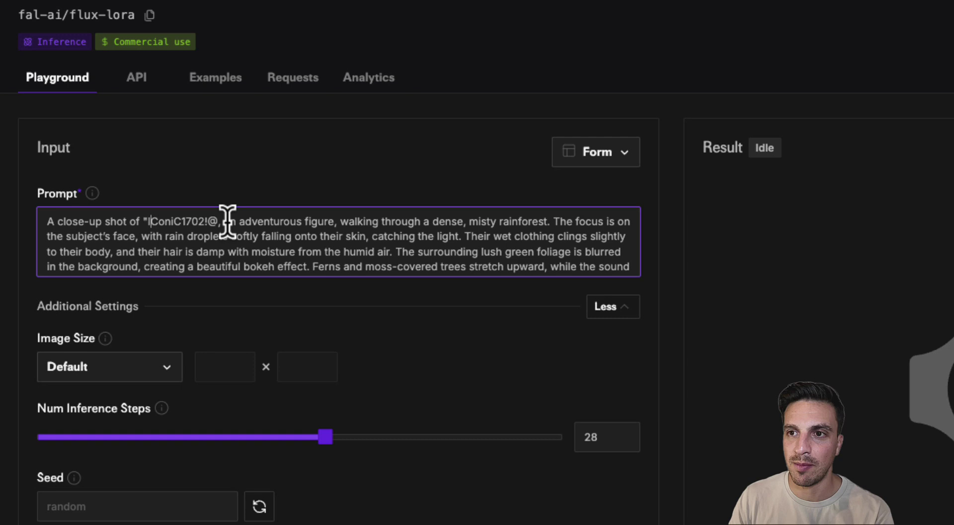
pyautogui.press('BackSpace')
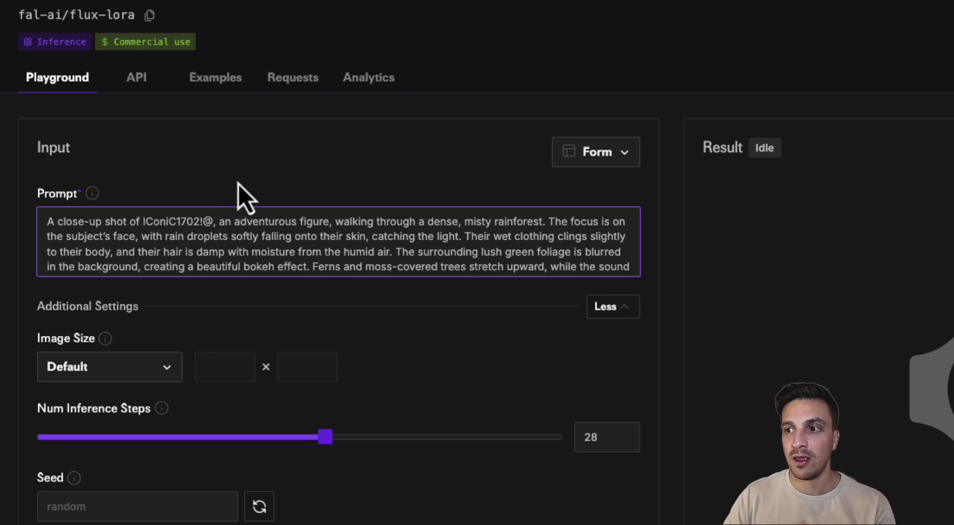
# Set Image Size to Square HD 1024 × 1024 and generate the misty-rainforest portrait.
pyautogui.click(133, 363)
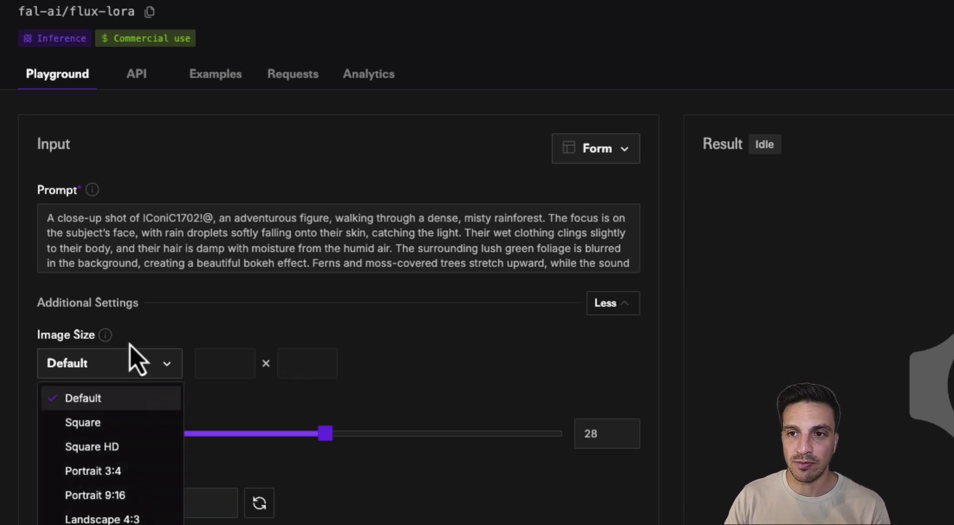
pyautogui.click(148, 447)
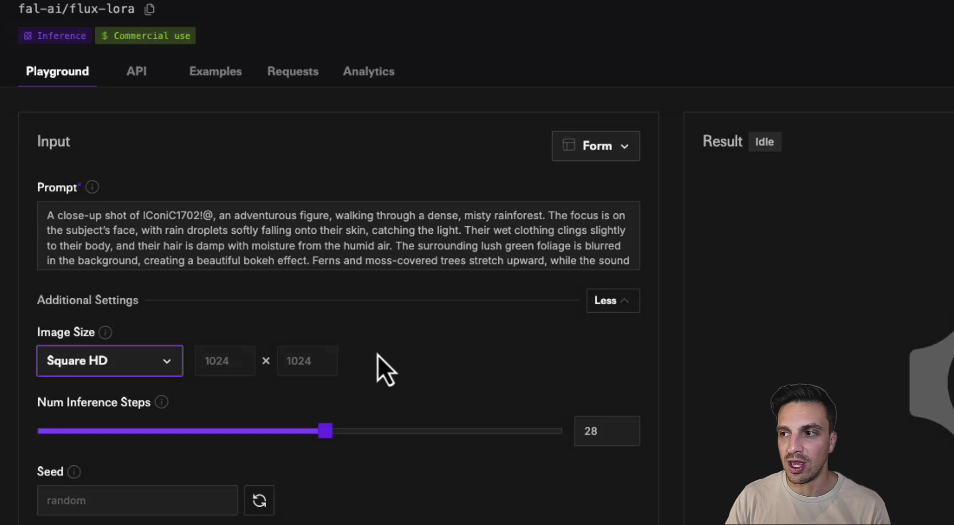
pyautogui.scroll(-5, 385, 370)
pyautogui.press('super+Return')
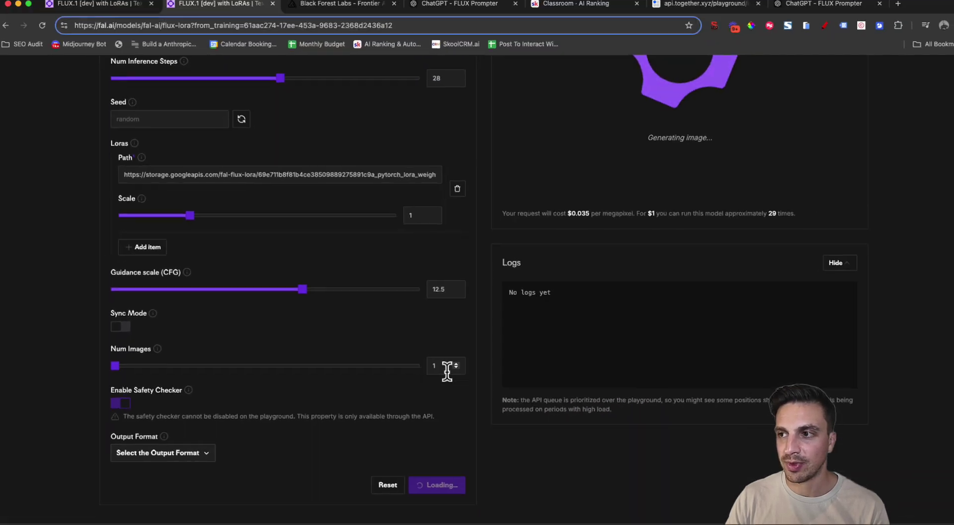
pyautogui.scroll(5, 438, 368)
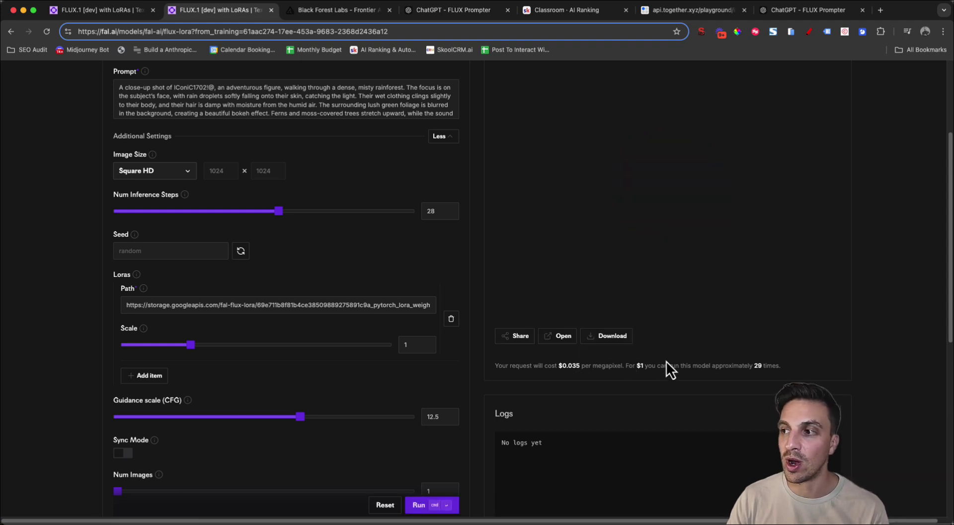
pyautogui.scroll(2, 666, 359)
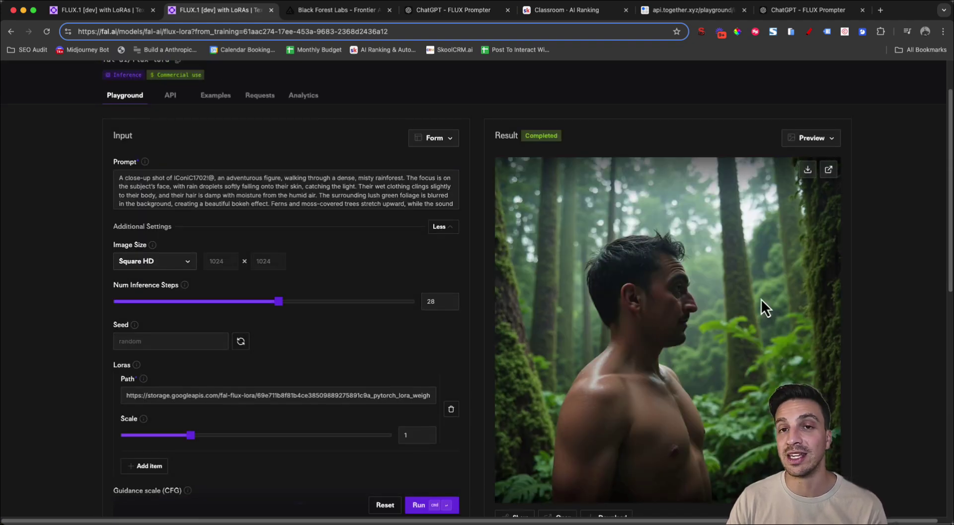
pyautogui.scroll(-3, 755, 287)
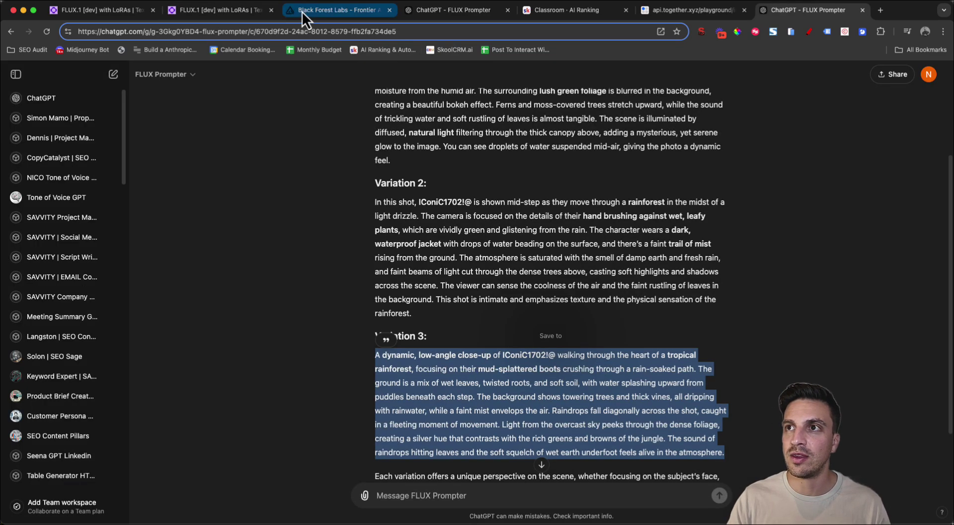
pyautogui.click(302, 11)
pyautogui.click(231, 14)
# Replace the prompt with the low-angle muddy-boots Variation 3 and generate an image.
pyautogui.click(260, 117)
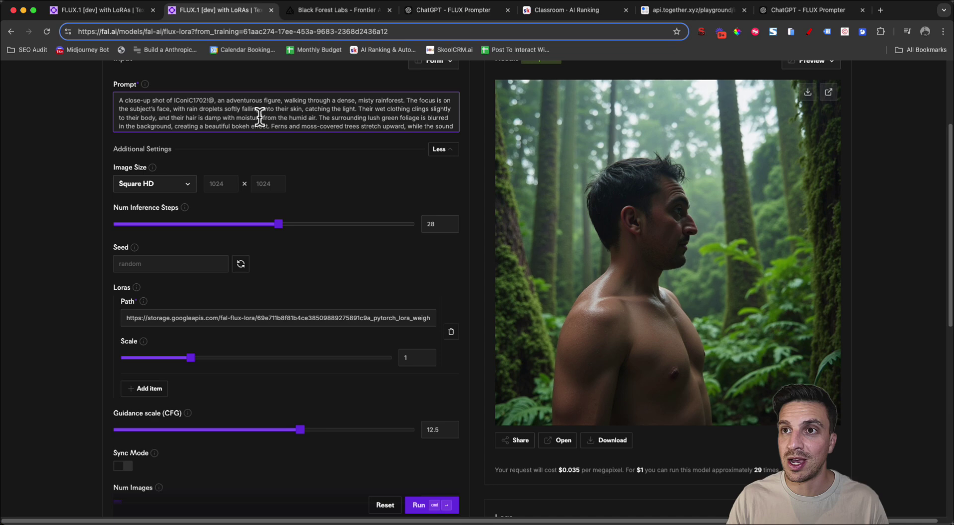
pyautogui.press('super+a')
pyautogui.press('super+v')
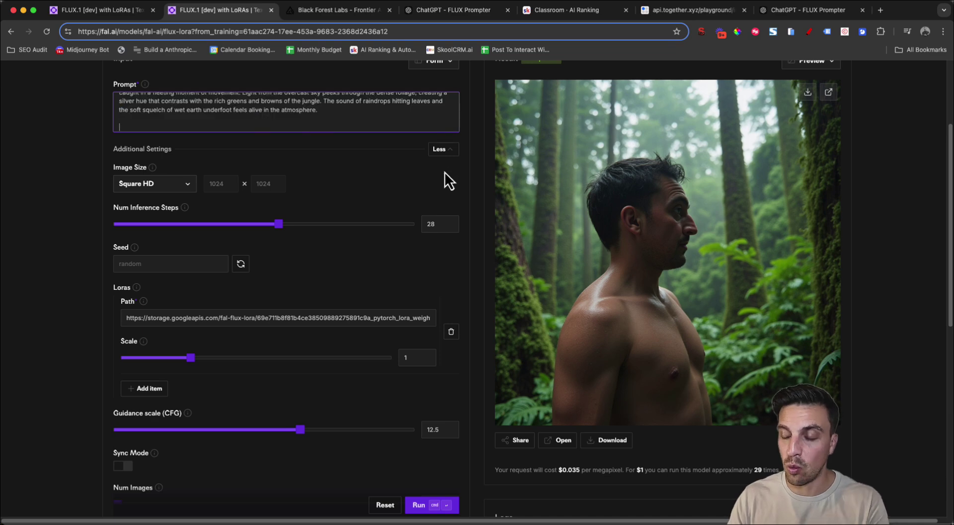
pyautogui.press('BackSpace')
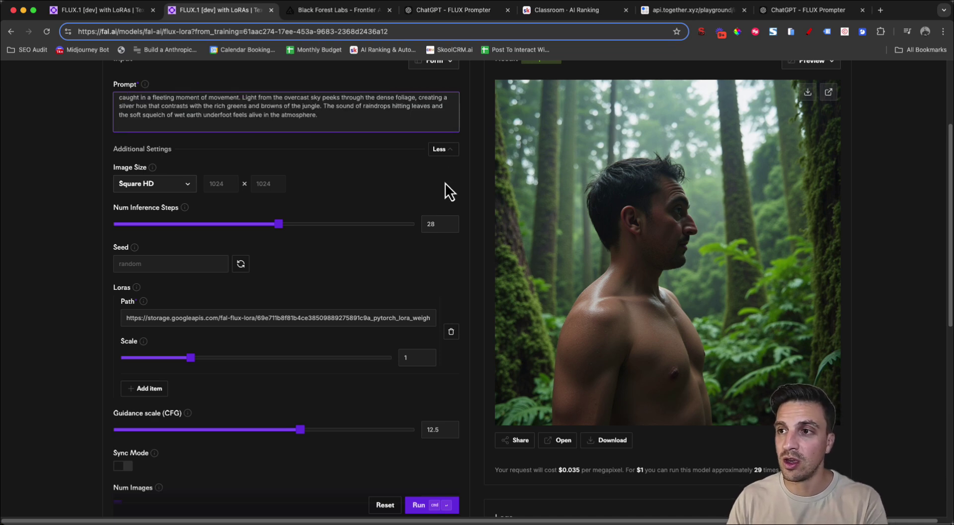
pyautogui.click(437, 509)
# Revise the rain-forest prompt and generate the dark hooded jacket portrait.
pyautogui.scroll(2, 283, 357)
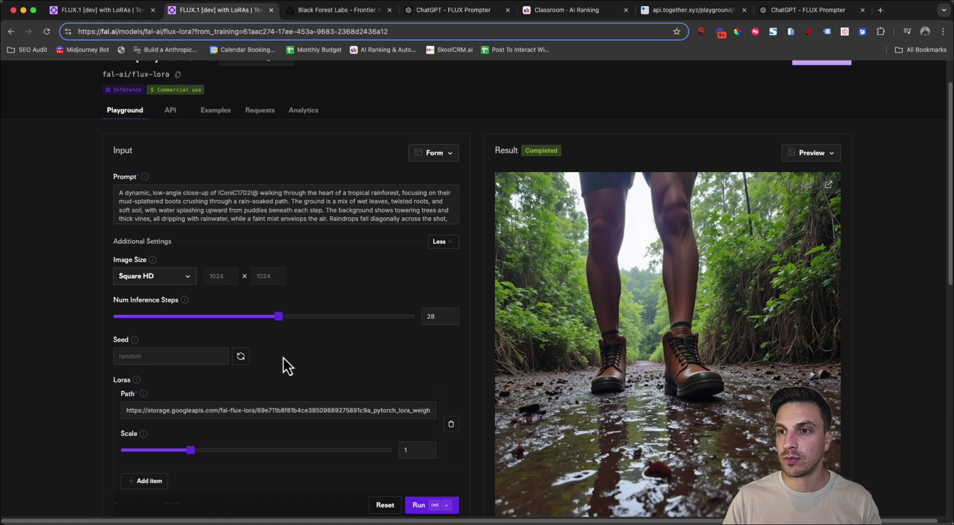
pyautogui.click(235, 198)
pyautogui.scroll(-3, 237, 198)
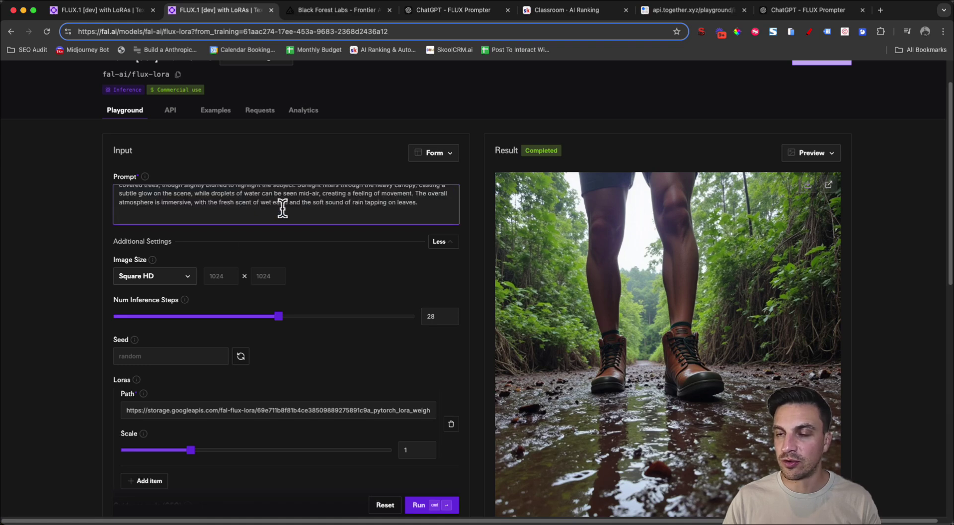
pyautogui.click(450, 506)
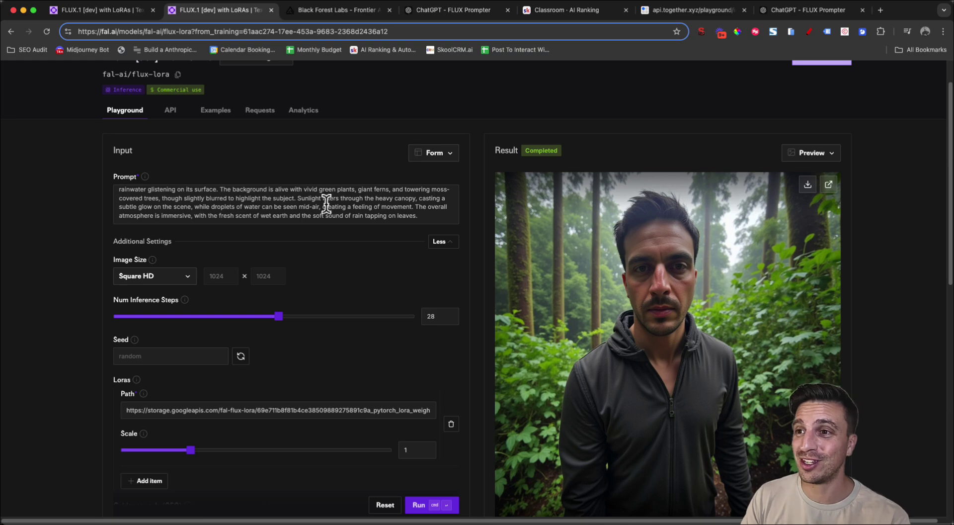
# Change Num Inference Steps from 28 to 50 and regenerate the rain-forest portrait.
pyautogui.scroll(3, 180, 195)
pyautogui.scroll(-2, 275, 198)
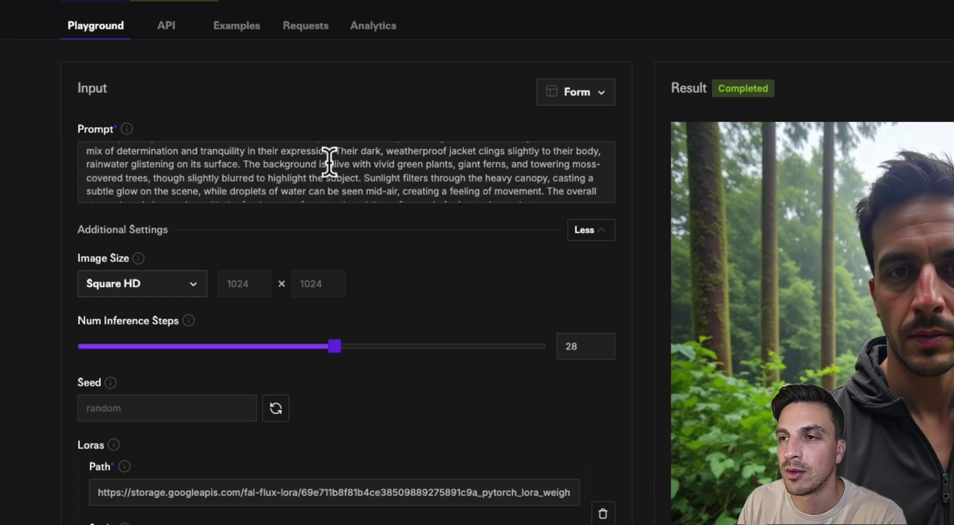
pyautogui.scroll(-4, 329, 161)
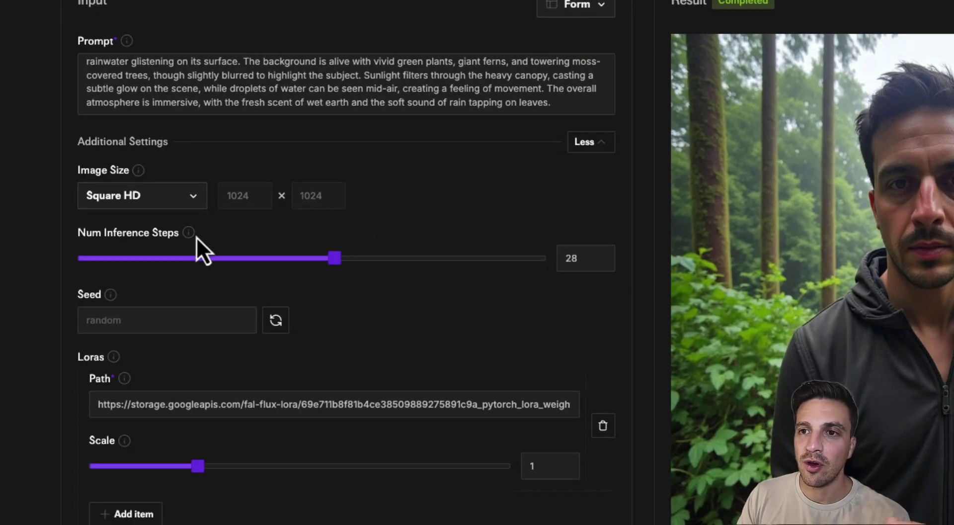
pyautogui.moveTo(193, 235)
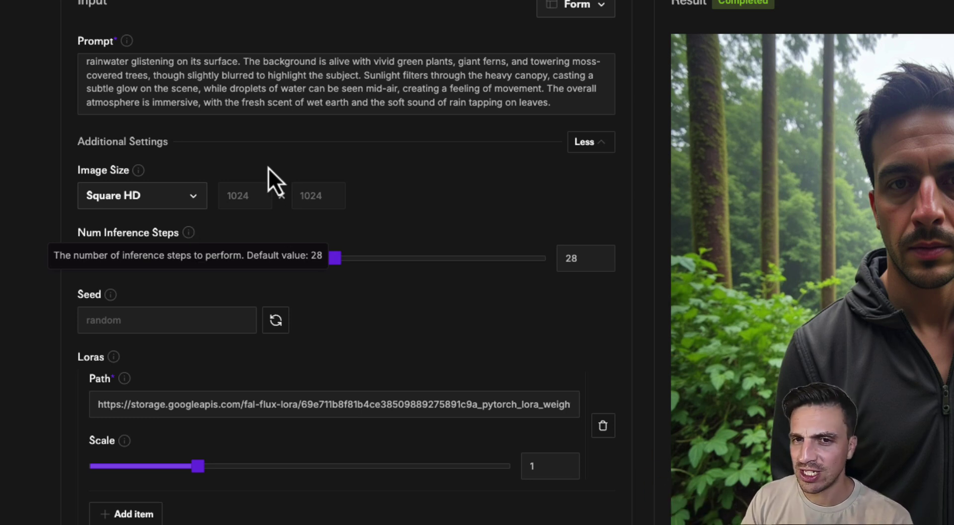
pyautogui.doubleClick(586, 263)
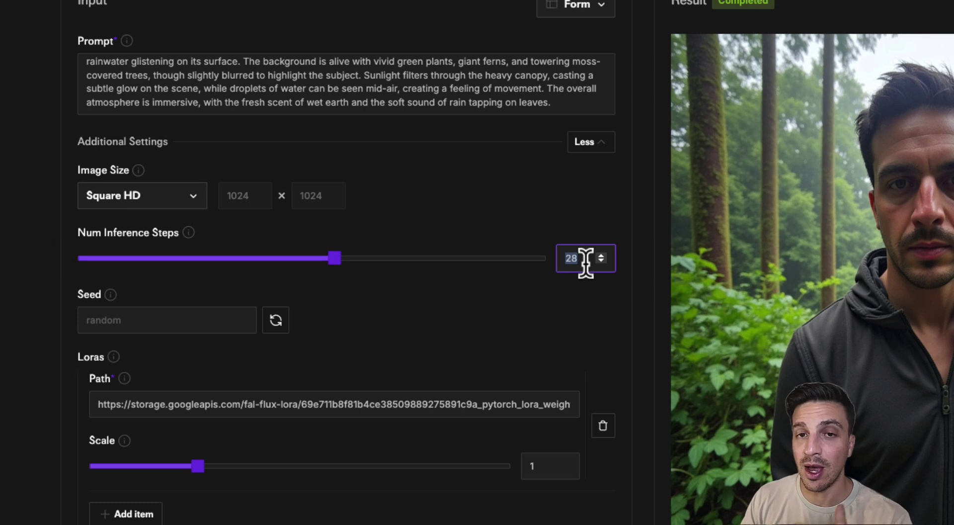
pyautogui.write('50')
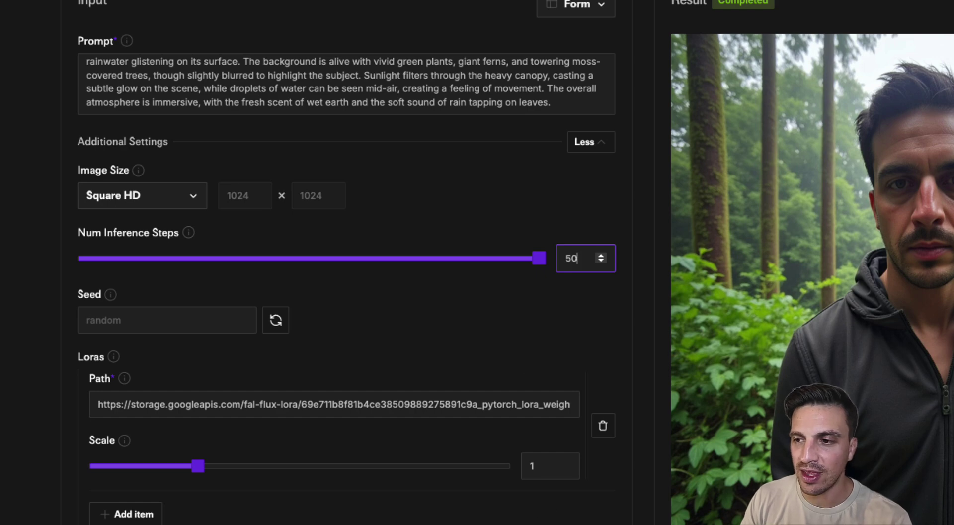
pyautogui.press('super+Return')
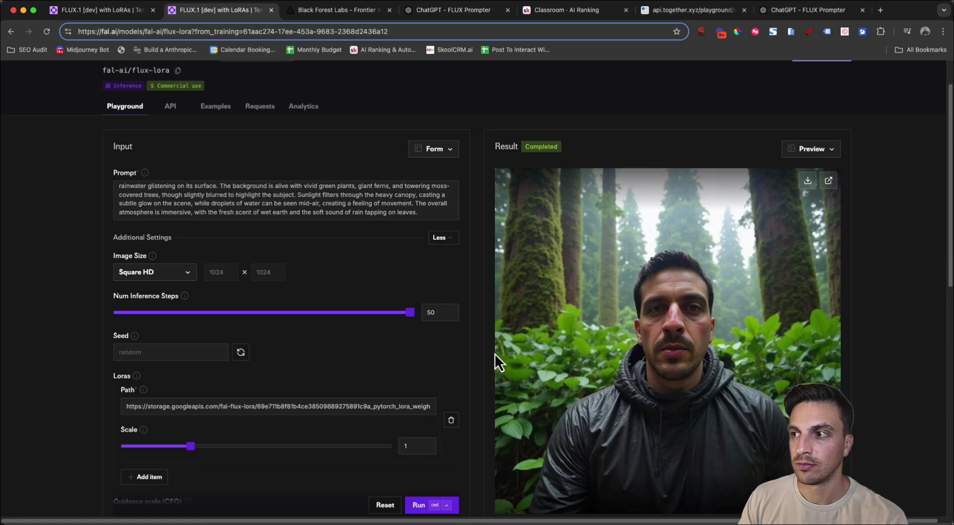
# Lower the Guidance scale from 12.5 to 3.5.
pyautogui.scroll(-1, 570, 405)
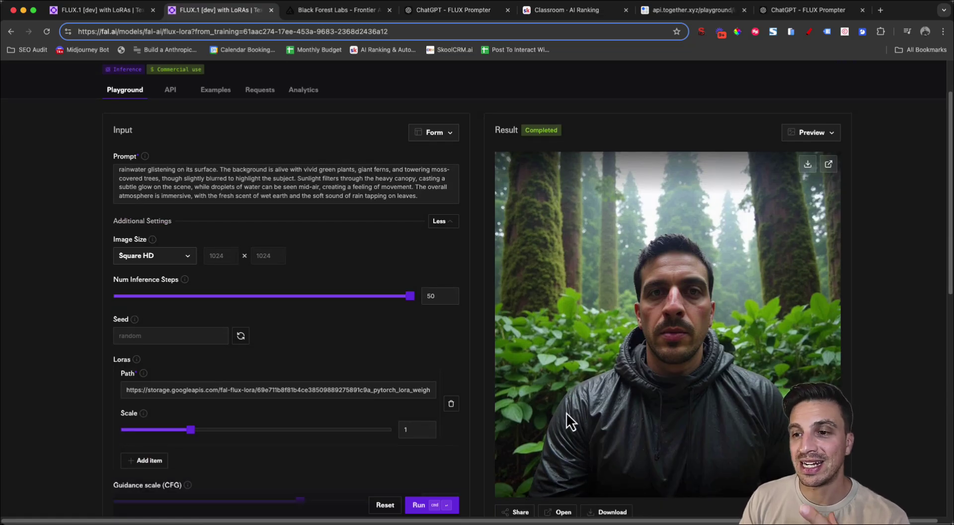
pyautogui.scroll(-2, 567, 408)
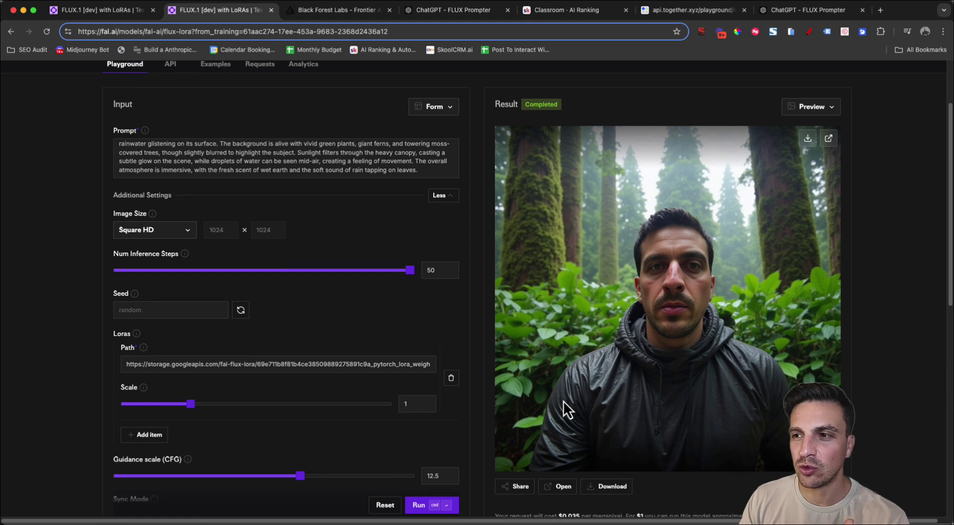
pyautogui.scroll(-1, 562, 401)
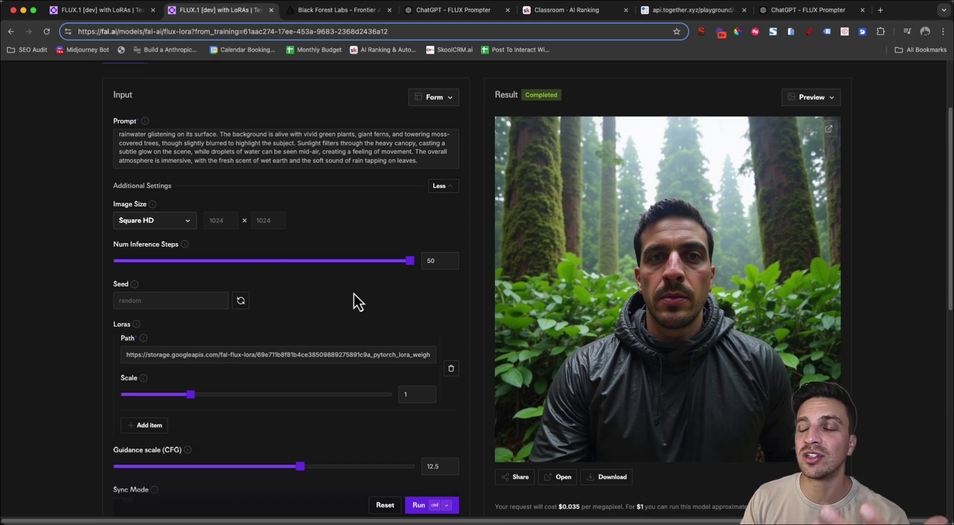
pyautogui.scroll(-3, 375, 311)
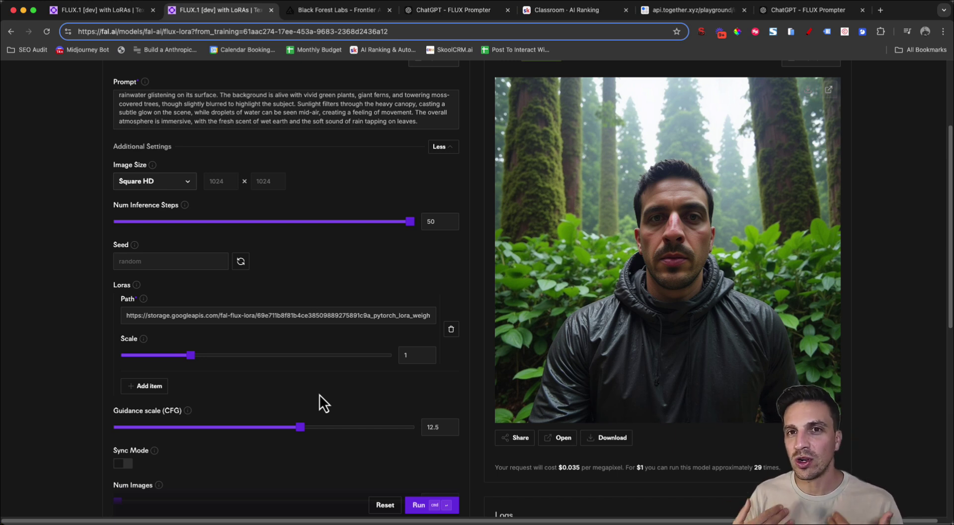
pyautogui.doubleClick(437, 427)
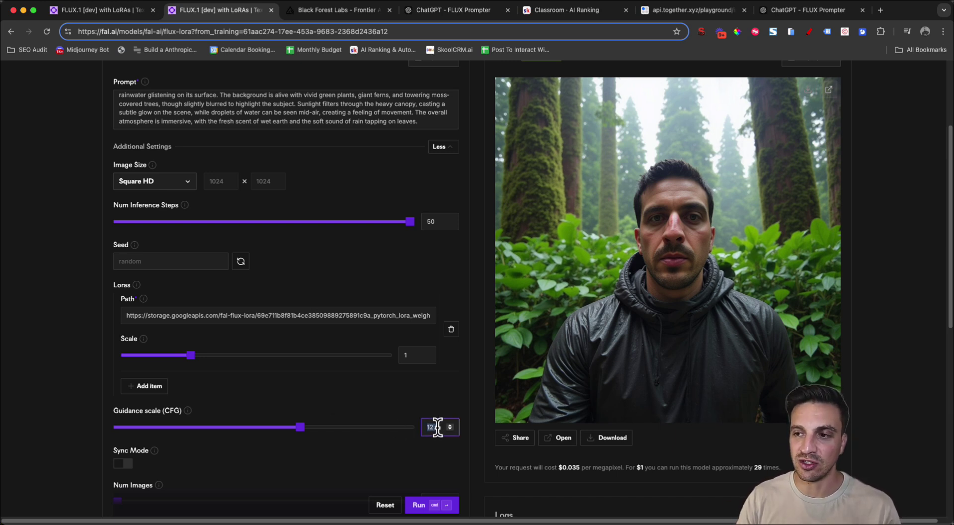
pyautogui.write('3.5')
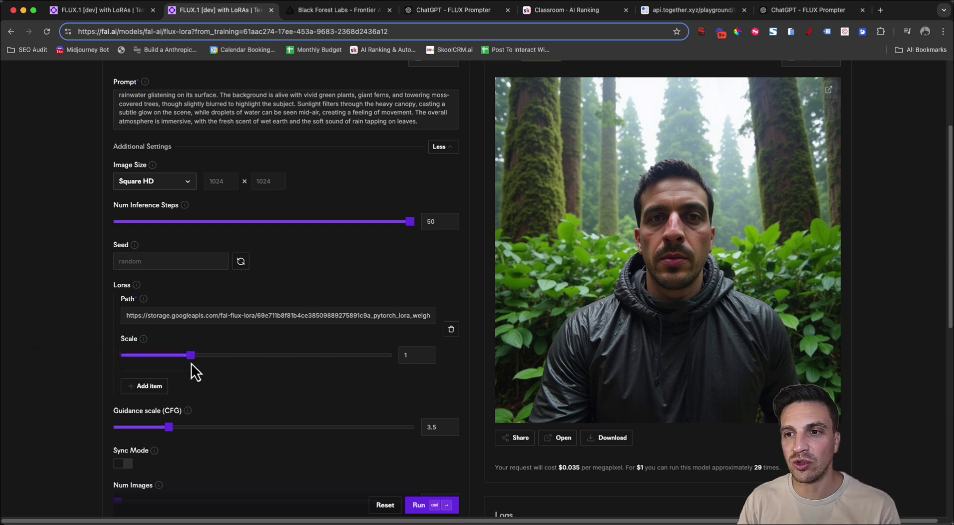
# Drag the LoRA Scale slider to 4, then set the Scale value back to 1.
pyautogui.moveTo(192, 362); pyautogui.dragTo(394, 363)
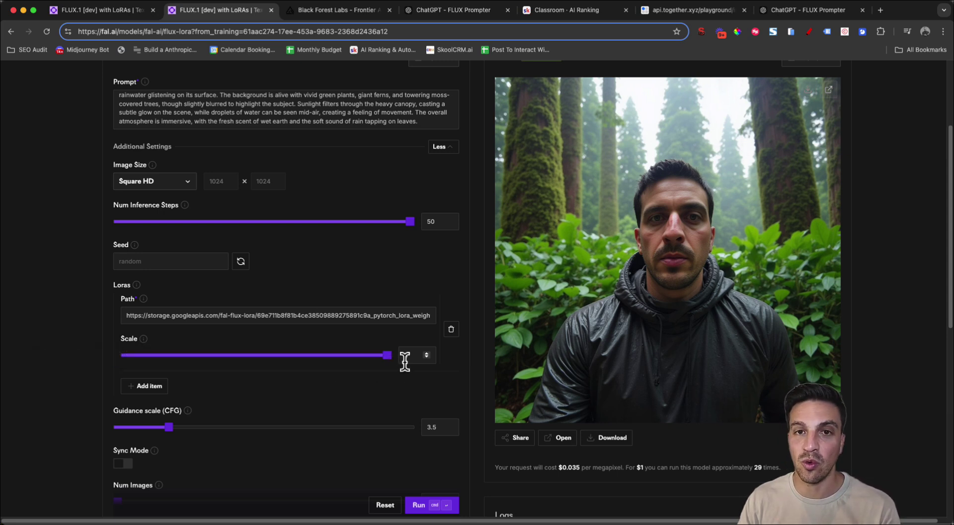
pyautogui.click(405, 362)
pyautogui.press('BackSpace')
pyautogui.write('1')
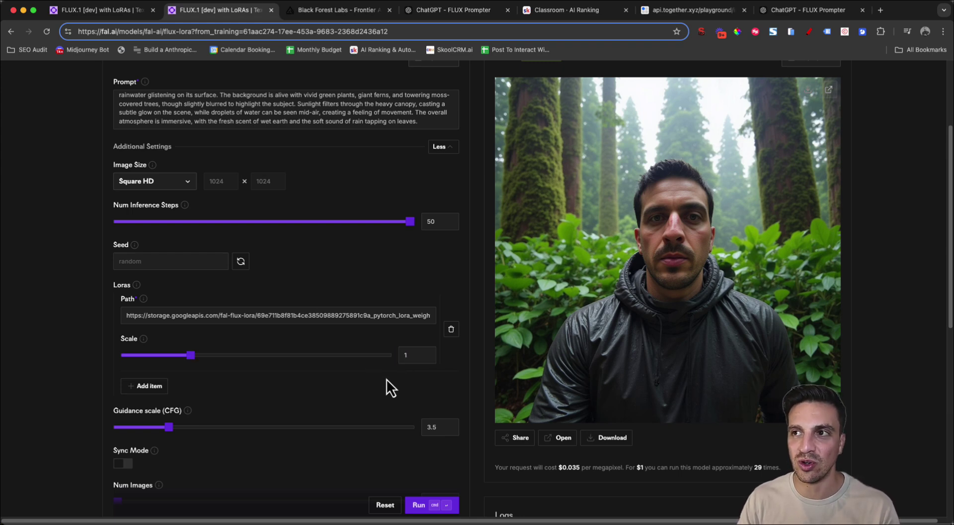
pyautogui.scroll(-5, 388, 379)
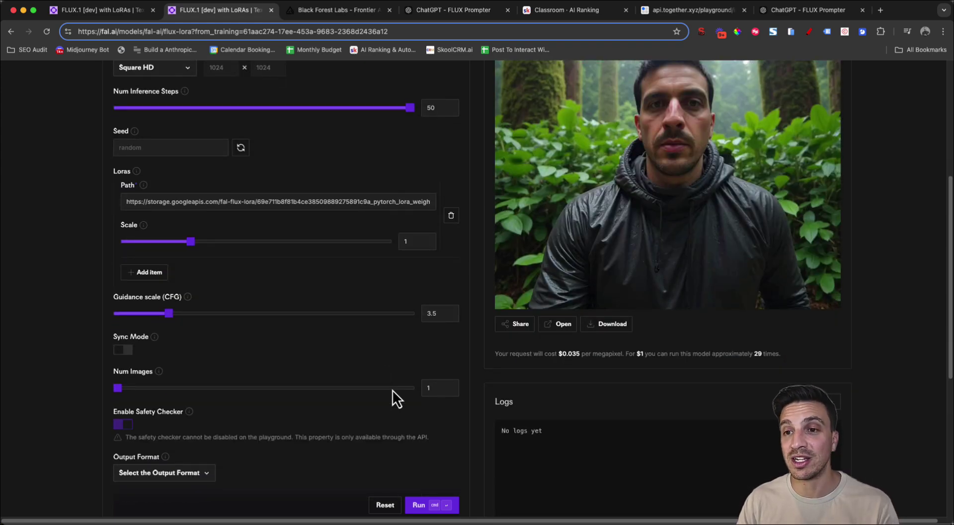
# Generate a forest portrait at 50 steps and CFG 3.5, showing the man in a black zip jacket.
pyautogui.press('super+Return')
pyautogui.scroll(3, 312, 378)
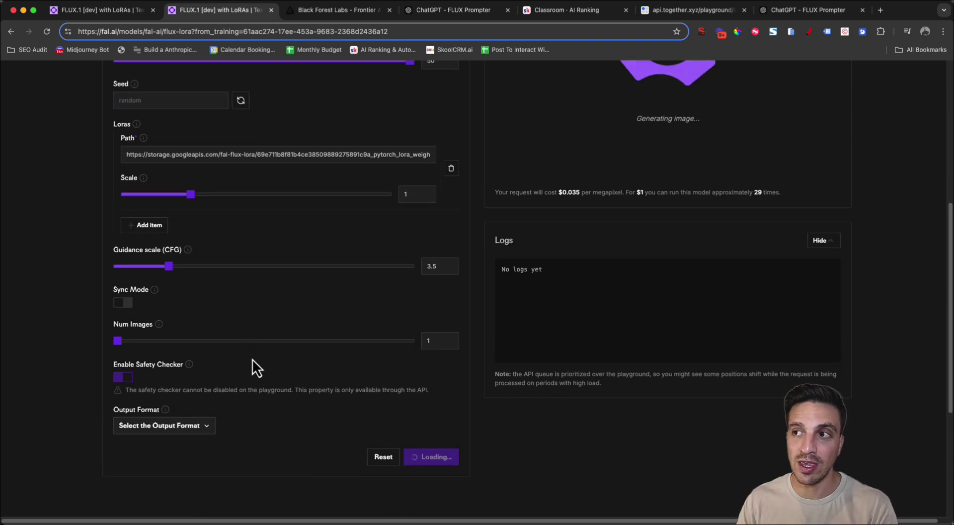
pyautogui.scroll(1, 263, 370)
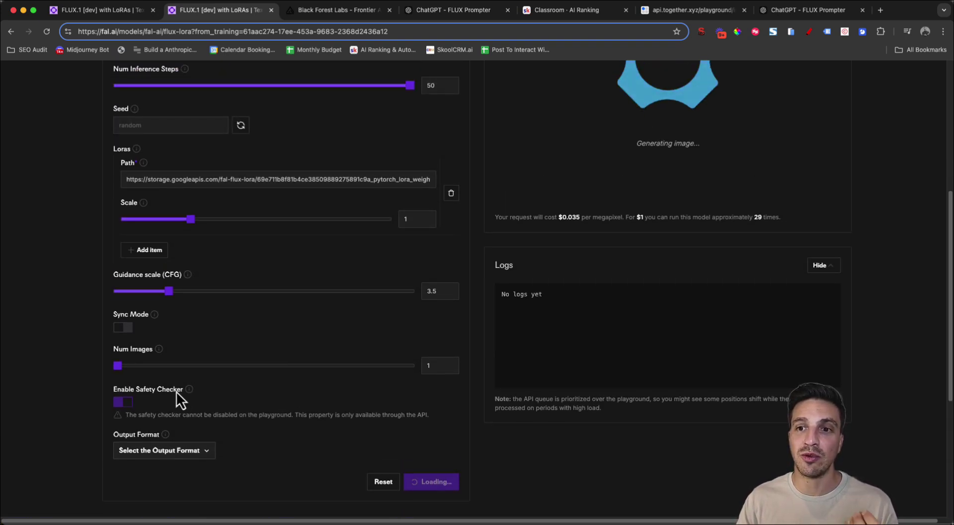
pyautogui.scroll(5, 203, 364)
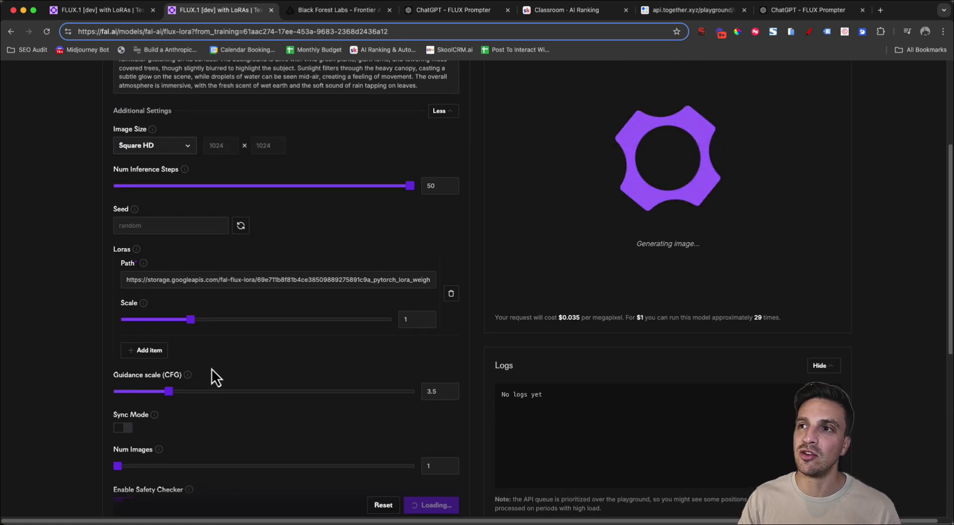
pyautogui.scroll(1, 212, 368)
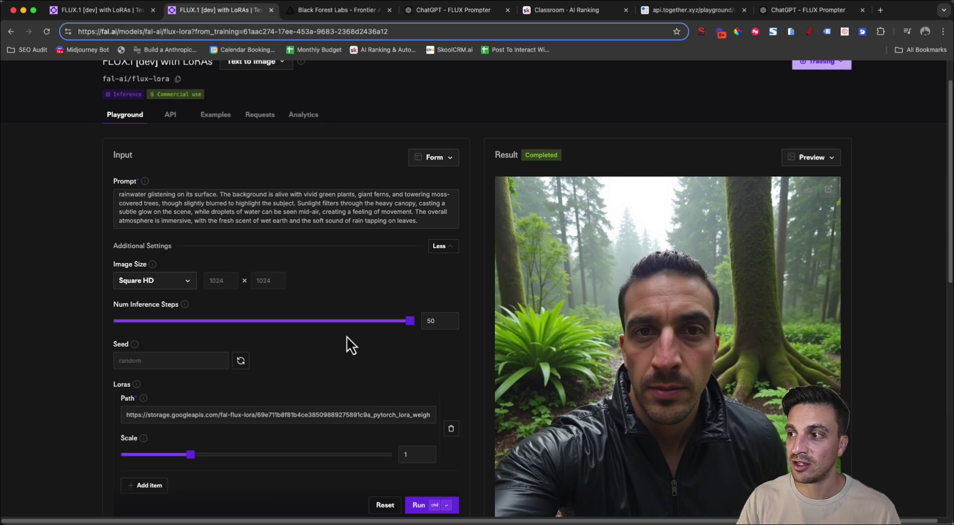
pyautogui.scroll(-1, 827, 265)
pyautogui.scroll(-2, 825, 278)
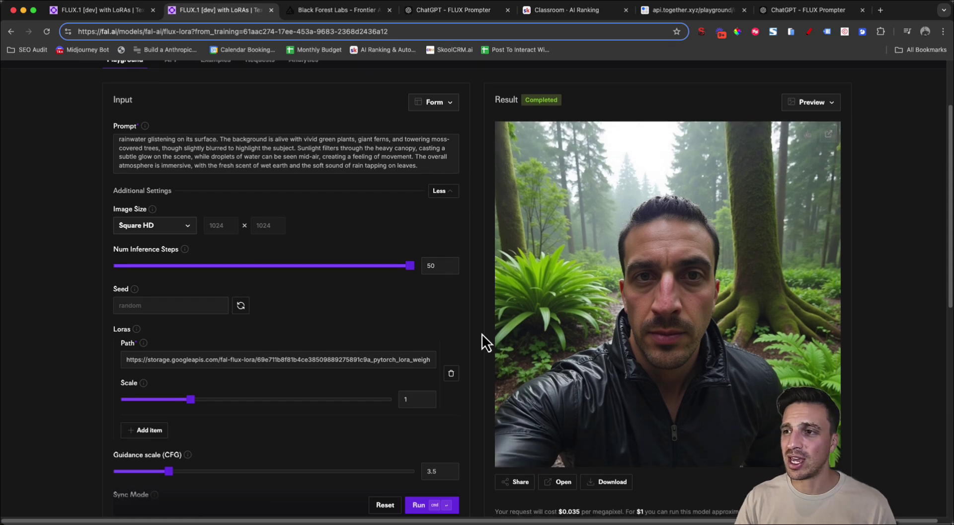
pyautogui.scroll(-1, 481, 328)
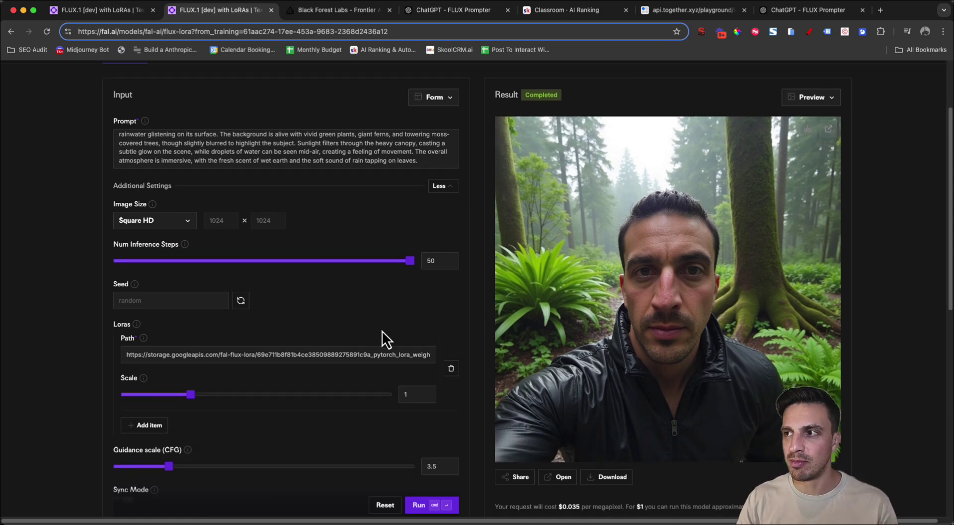
pyautogui.scroll(-2, 383, 330)
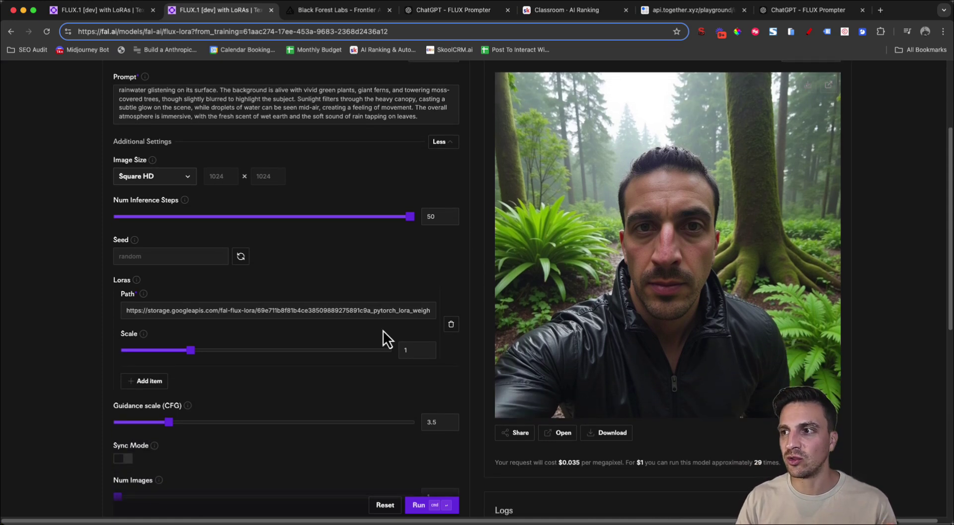
# Change the LoRA scale to 1.1 and run a new misty-forest portrait of the subject in a dark jacket.
pyautogui.click(420, 351)
pyautogui.write('0')
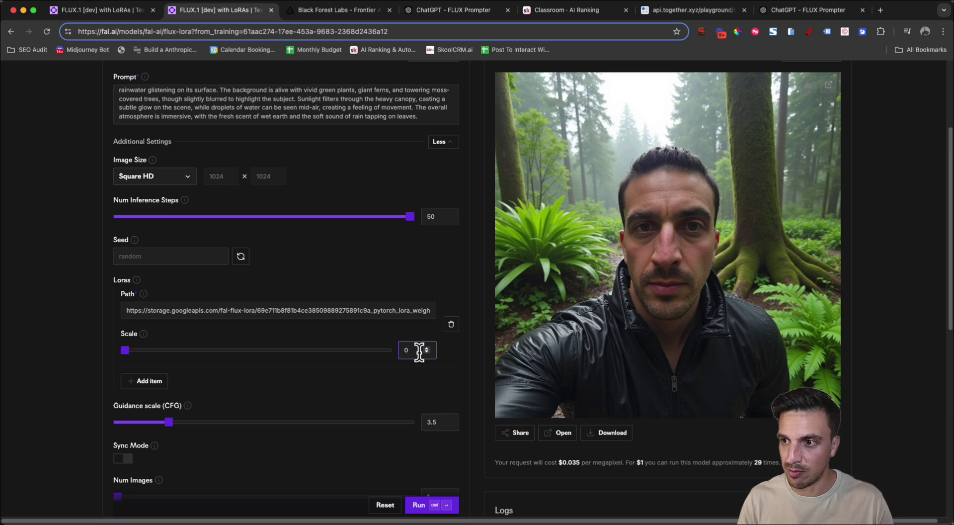
pyautogui.write('1')
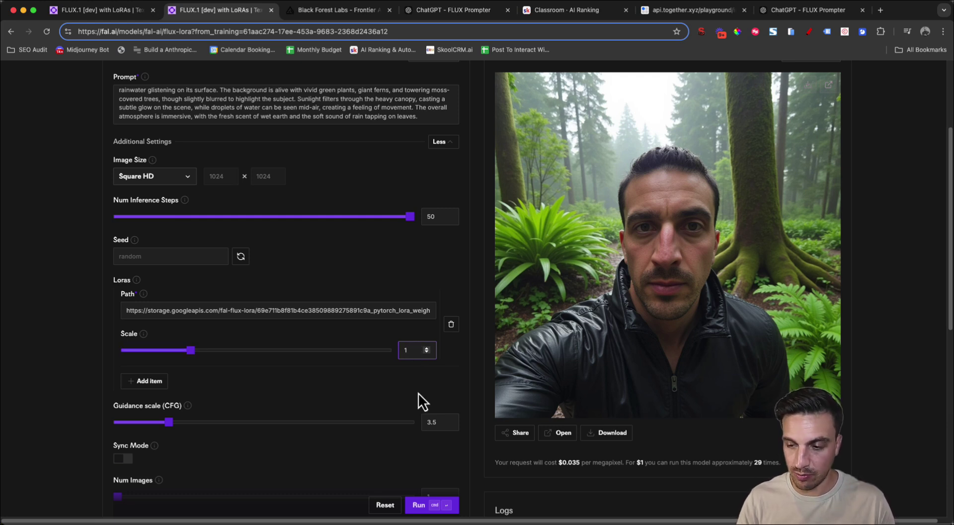
pyautogui.write('.1')
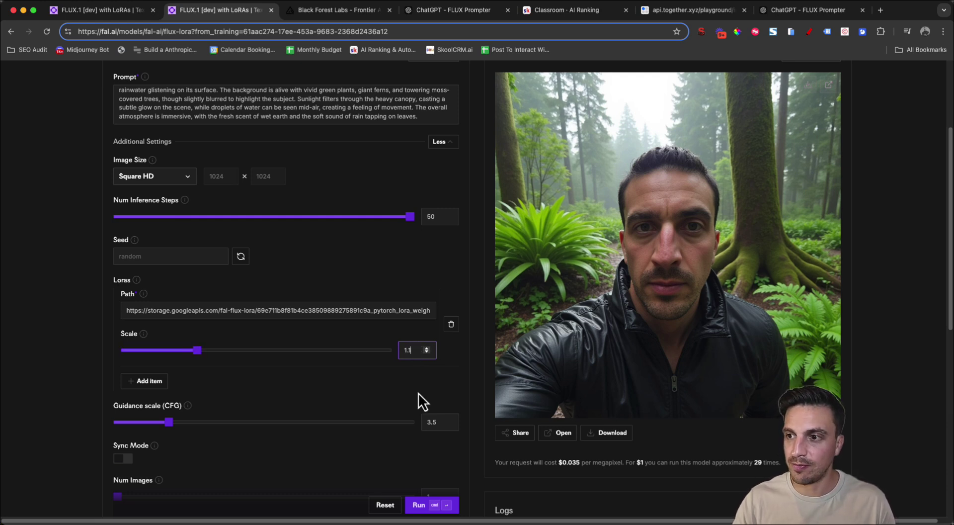
pyautogui.click(423, 505)
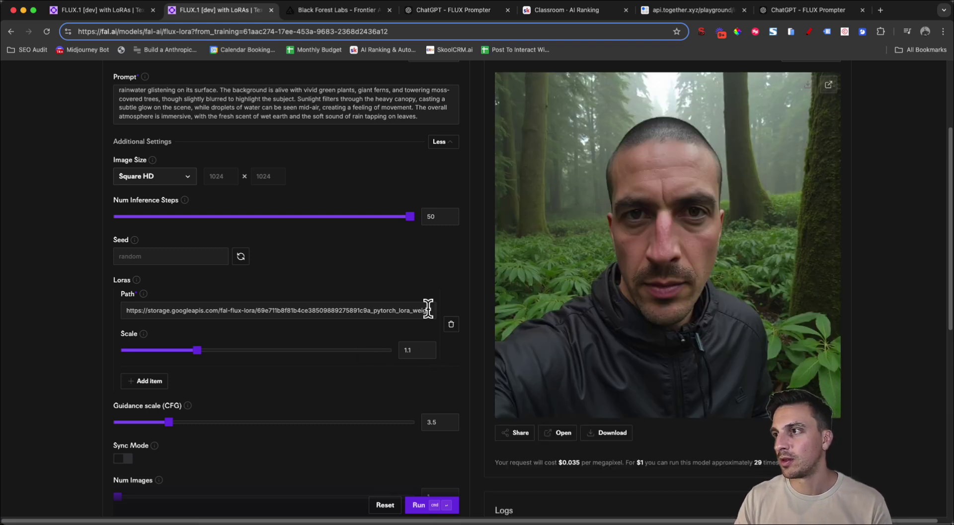
# Set Num Inference Steps to 28 and regenerate the forest portrait.
pyautogui.scroll(3, 669, 223)
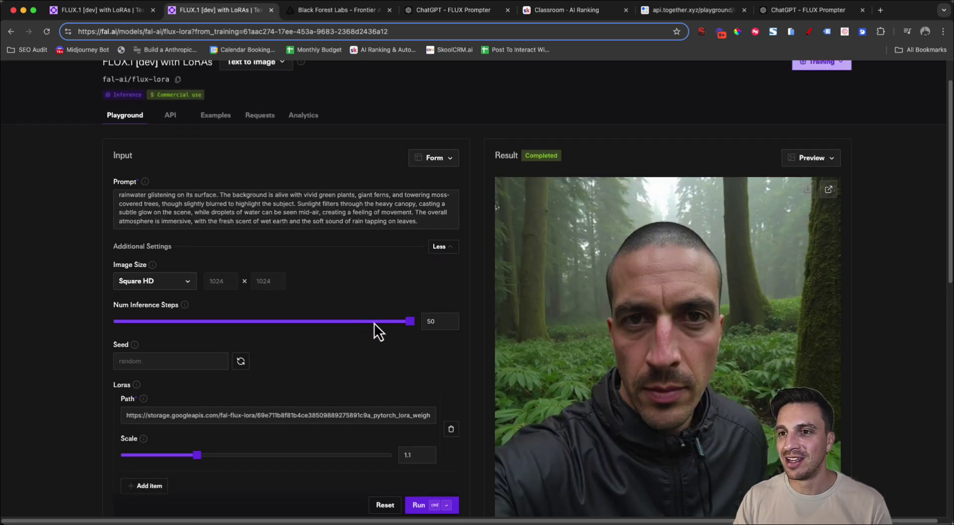
pyautogui.doubleClick(437, 322)
pyautogui.write('2')
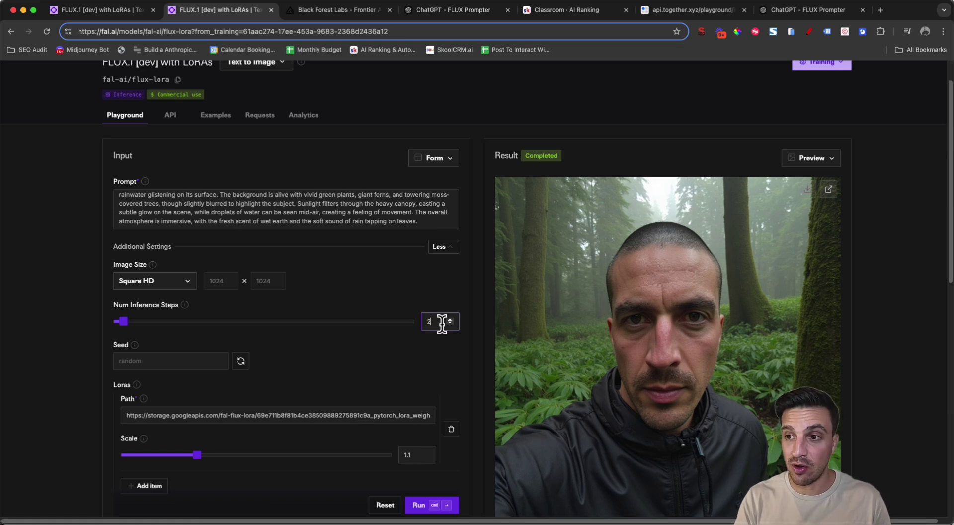
pyautogui.write('8')
pyautogui.click(412, 394)
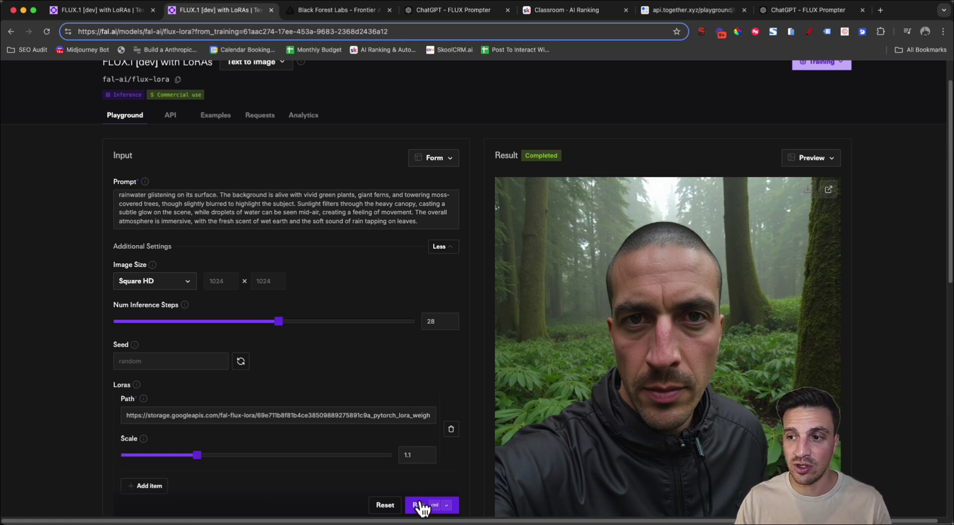
pyautogui.click(420, 506)
pyautogui.scroll(-3, 420, 433)
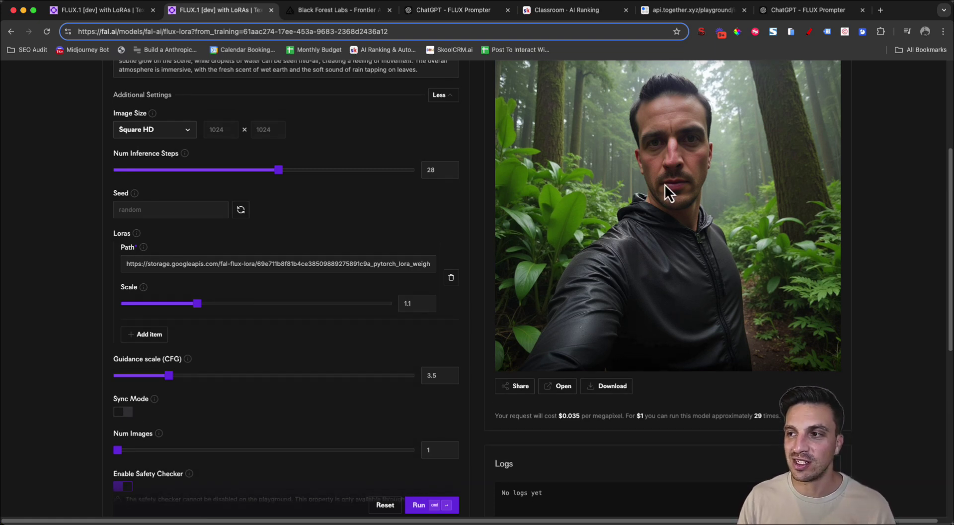
pyautogui.scroll(-2, 665, 184)
pyautogui.scroll(1, 665, 184)
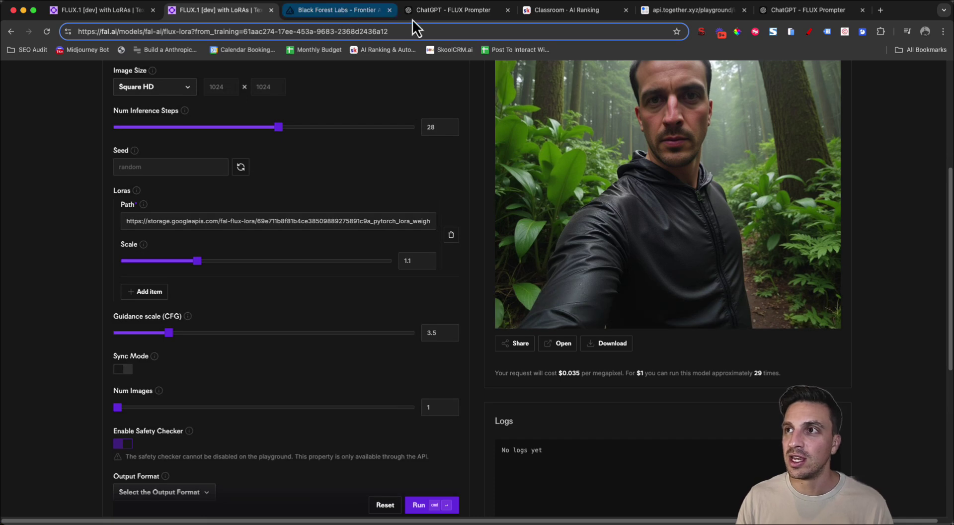
# Review the desert prompt variations in ChatGPT, then return to the tuxedo-with-rose desert result tab.
pyautogui.click(477, 15)
pyautogui.scroll(-5, 524, 371)
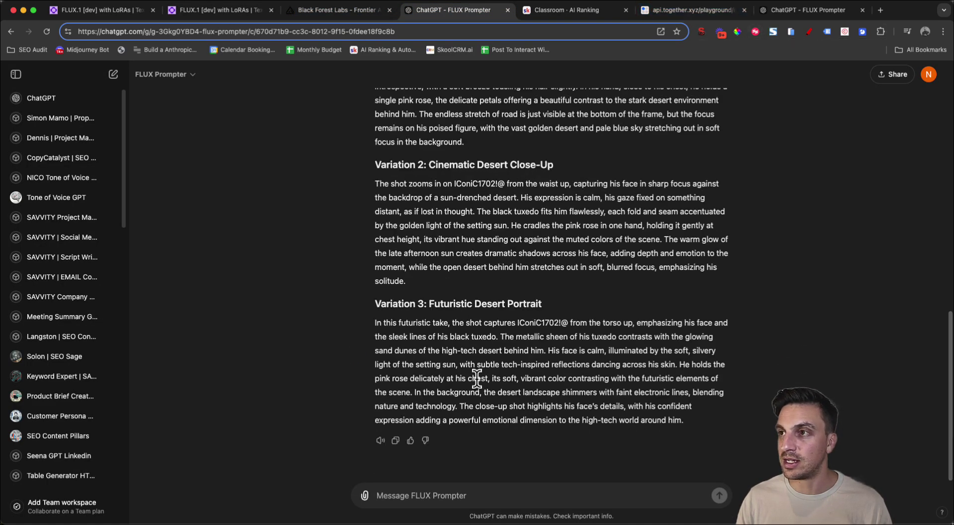
pyautogui.scroll(3, 486, 389)
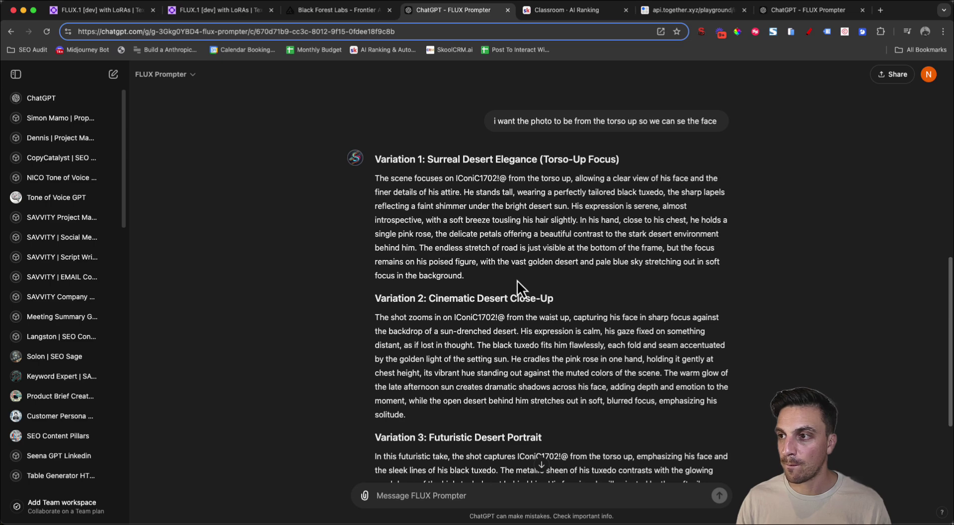
pyautogui.press('super+2')
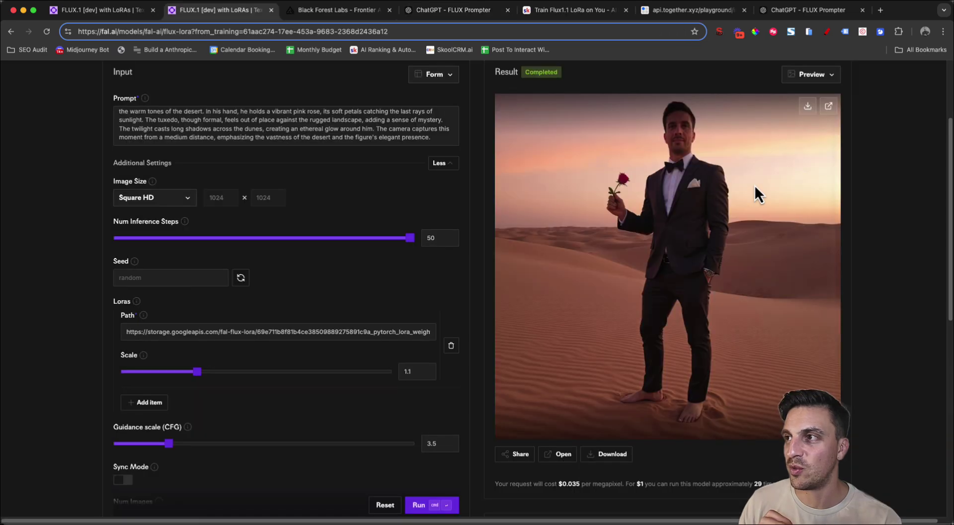
pyautogui.click(808, 107)
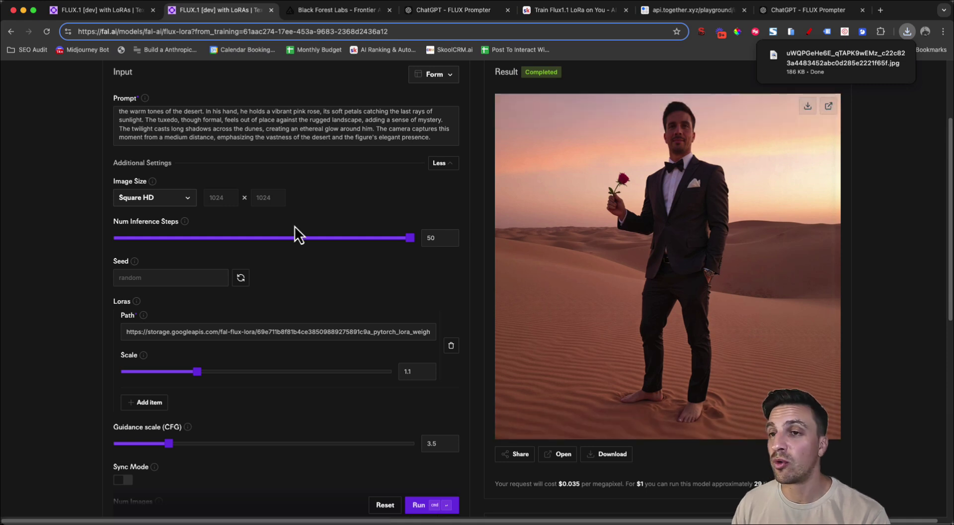
pyautogui.click(187, 198)
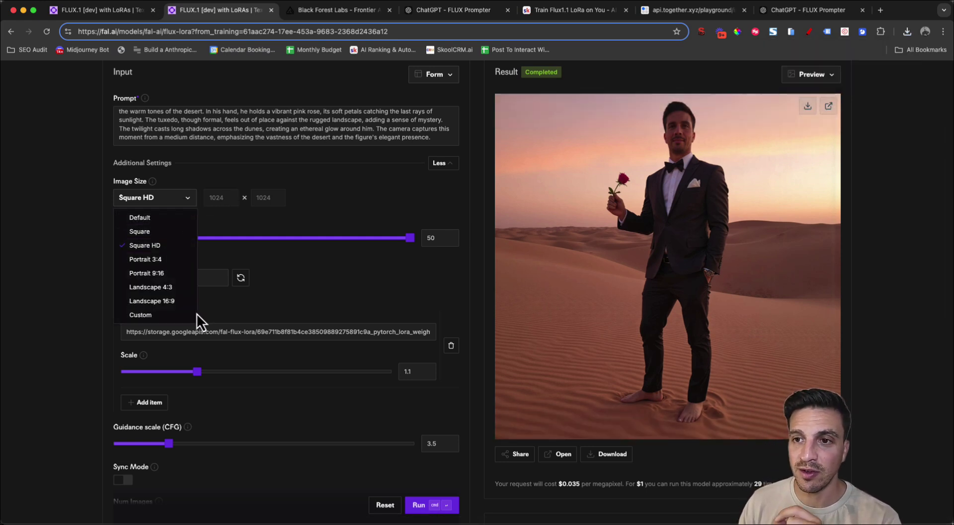
pyautogui.click(169, 301)
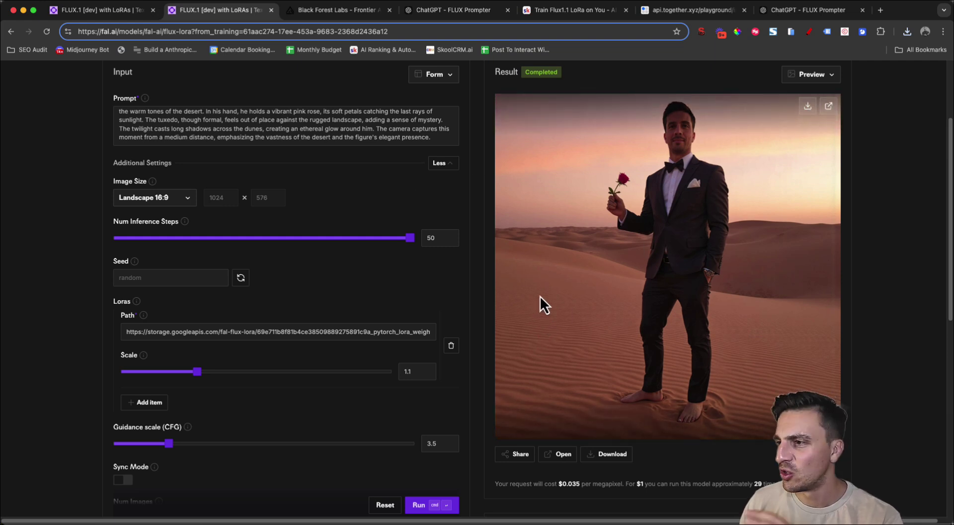
pyautogui.scroll(-1, 539, 297)
pyautogui.doubleClick(436, 234)
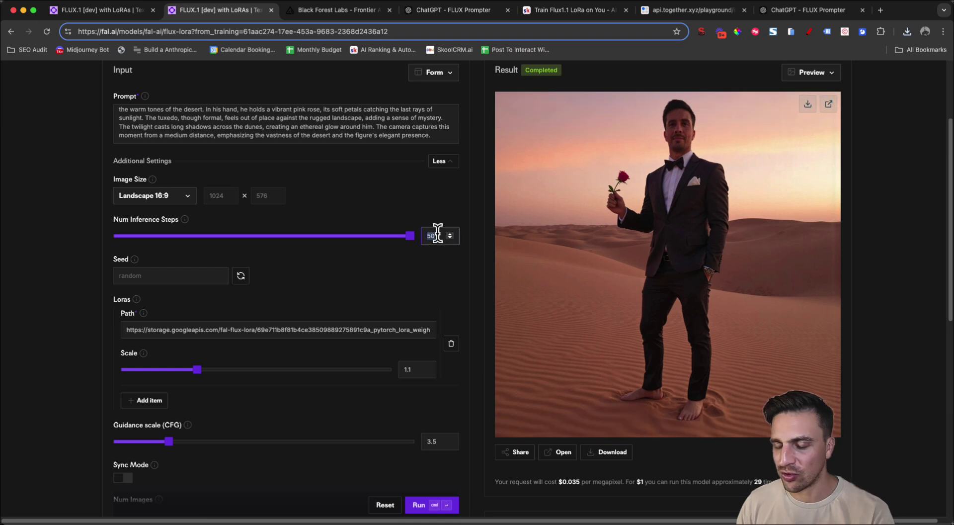
pyautogui.write('28')
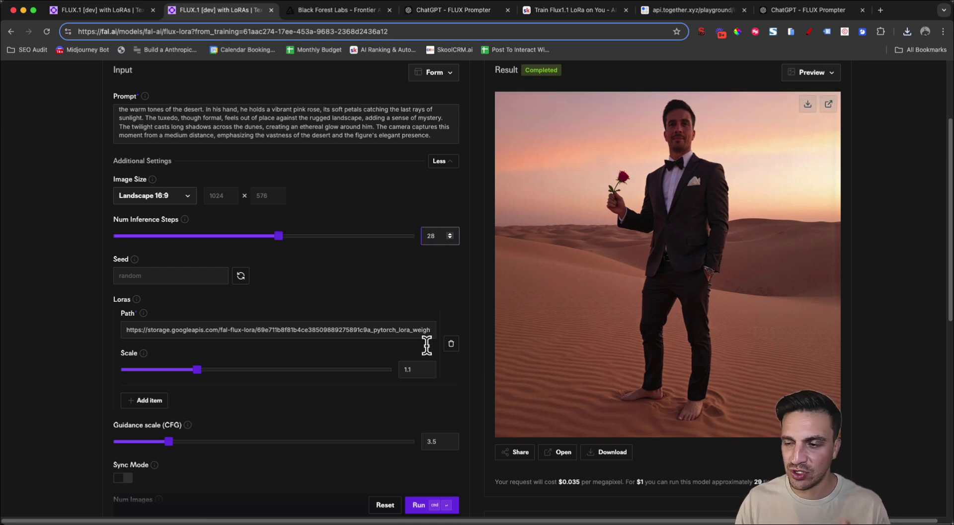
pyautogui.click(436, 505)
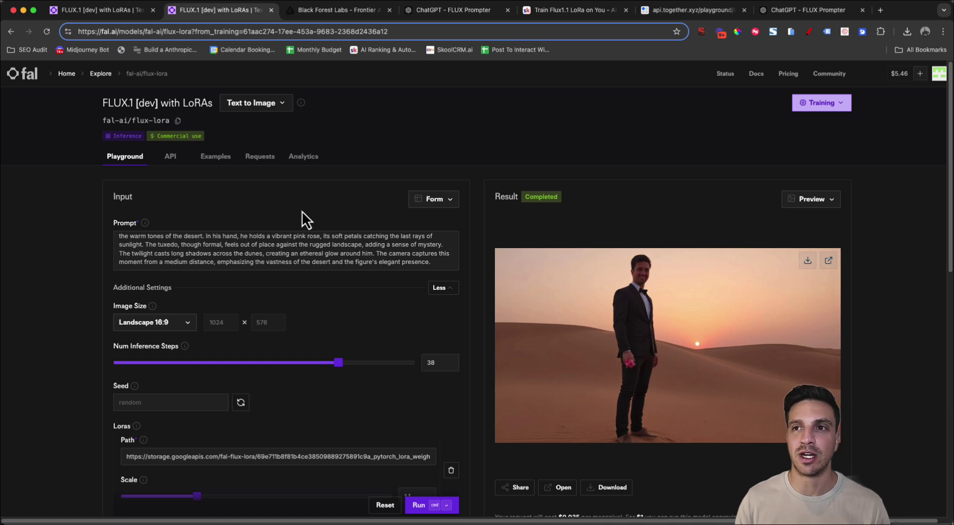
# From page two of Requests, load the fourth request, the tuxedo man with a rose on the desert highway.
pyautogui.click(268, 164)
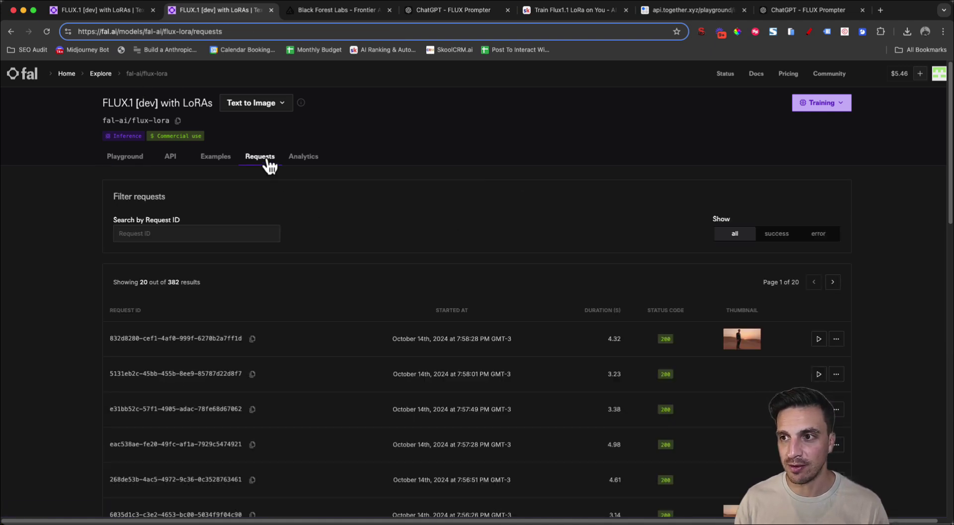
pyautogui.scroll(-5, 744, 350)
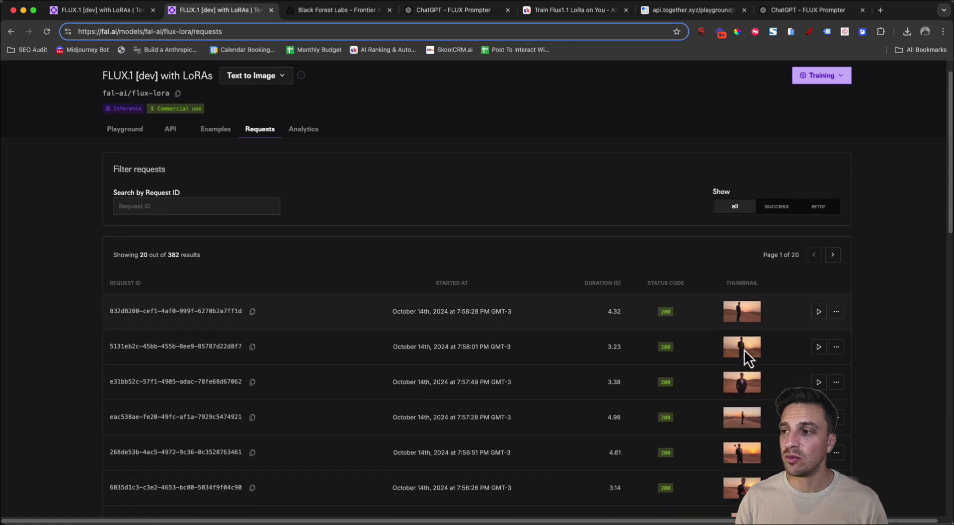
pyautogui.scroll(-2, 745, 302)
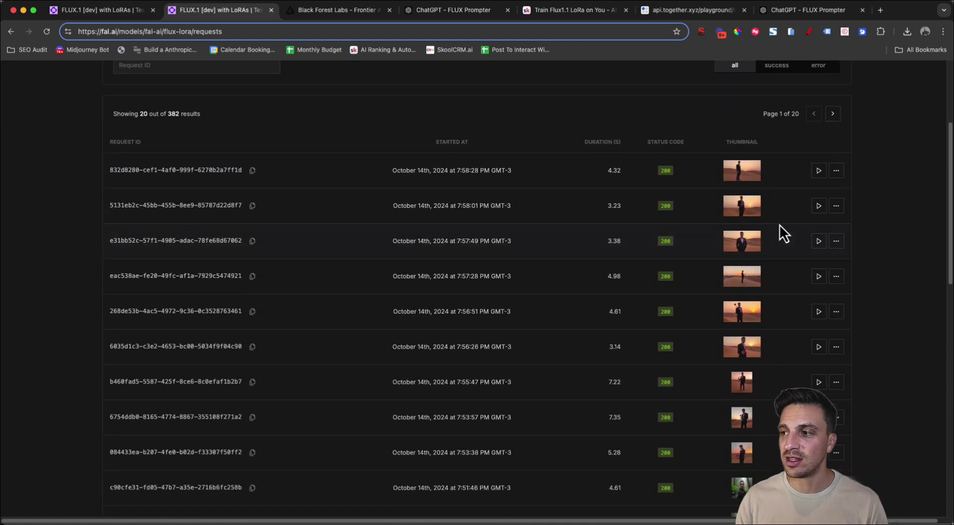
pyautogui.scroll(-12, 758, 380)
pyautogui.scroll(-8, 758, 380)
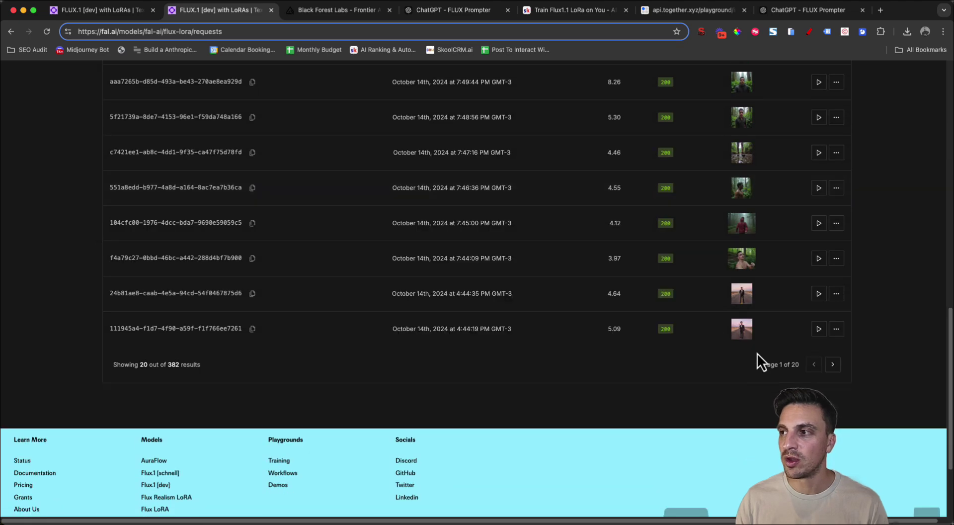
pyautogui.click(837, 371)
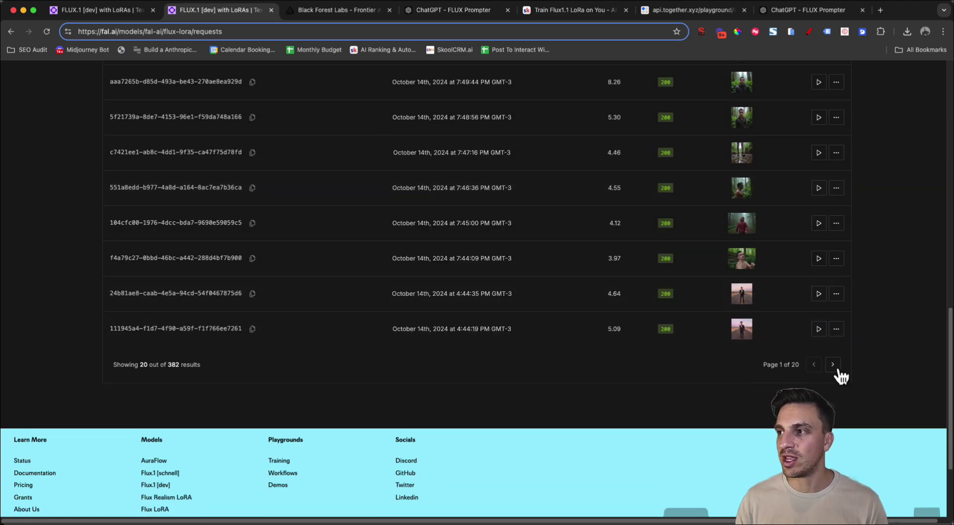
pyautogui.scroll(15, 742, 324)
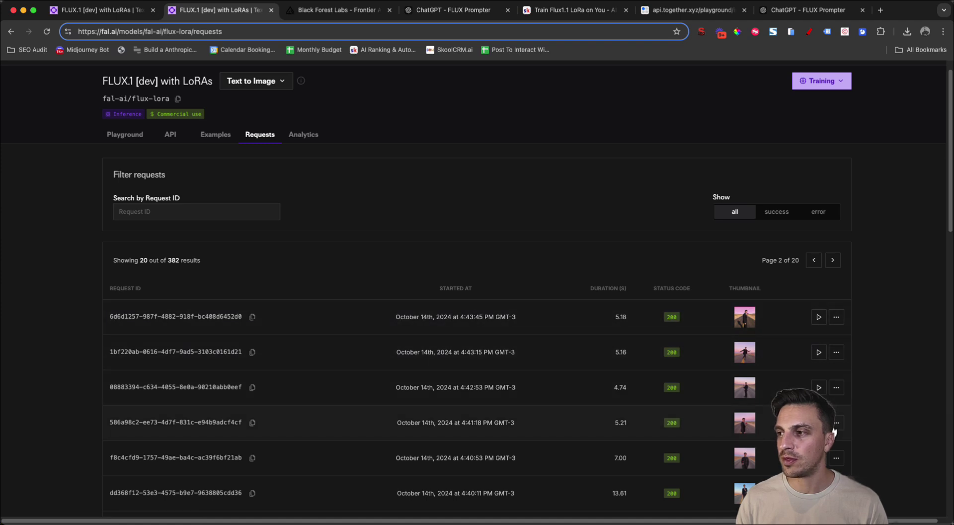
pyautogui.click(819, 422)
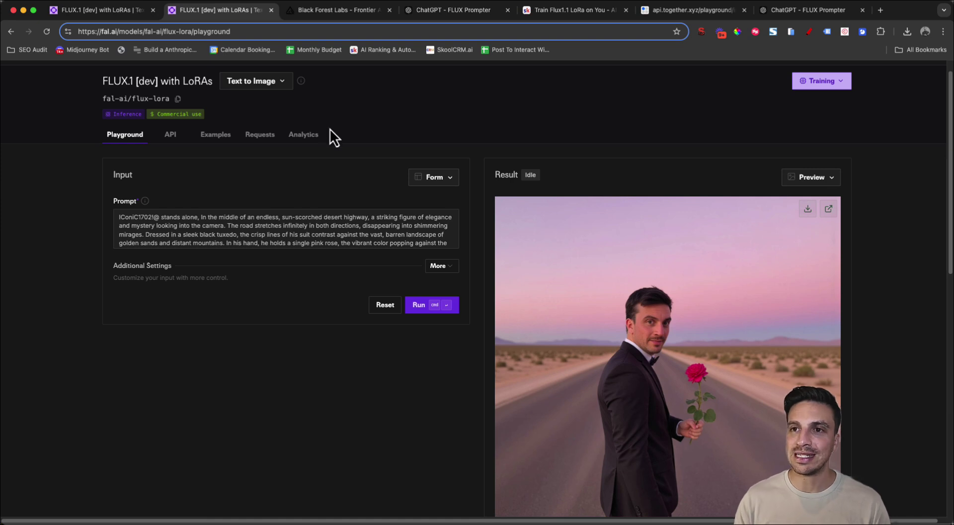
# Show the additional settings and download the highway rose portrait.
pyautogui.scroll(-1, 355, 240)
pyautogui.scroll(-3, 354, 240)
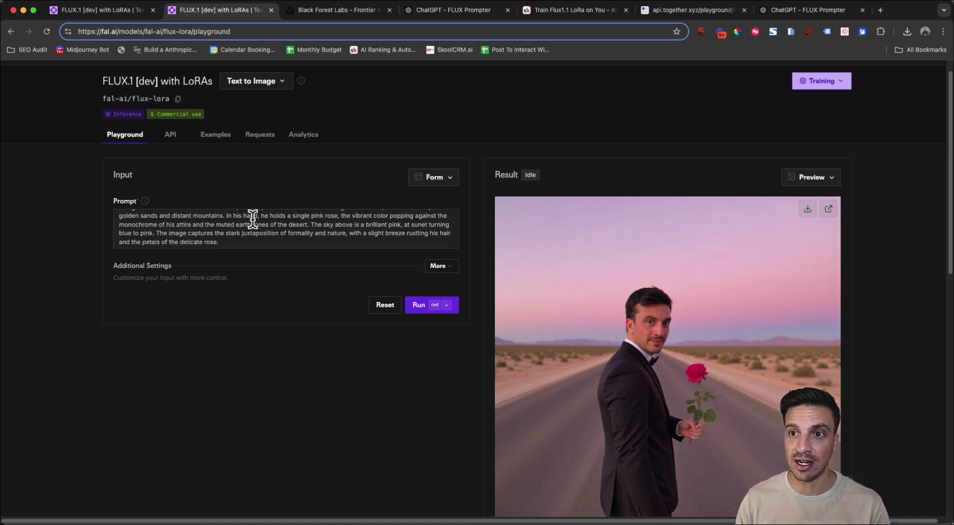
pyautogui.click(284, 228)
pyautogui.click(426, 267)
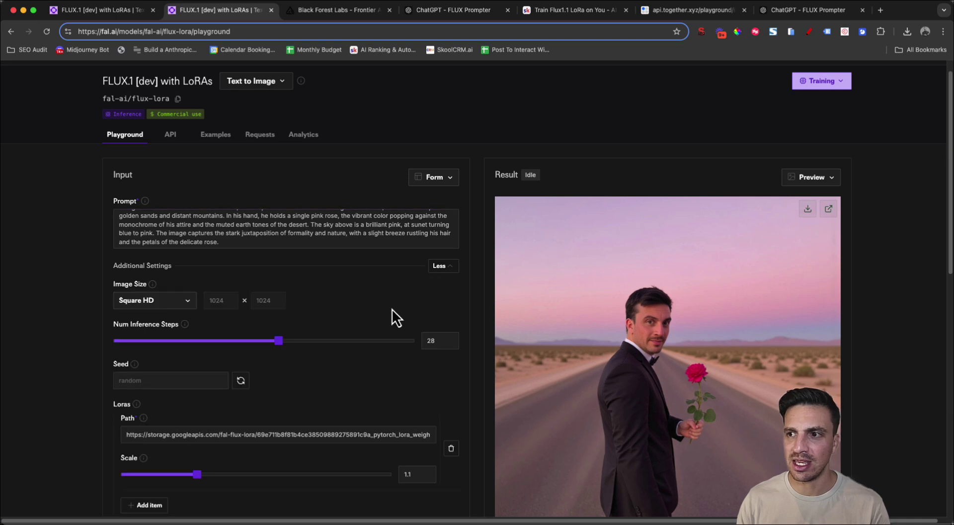
pyautogui.scroll(-1, 391, 309)
pyautogui.scroll(-3, 390, 300)
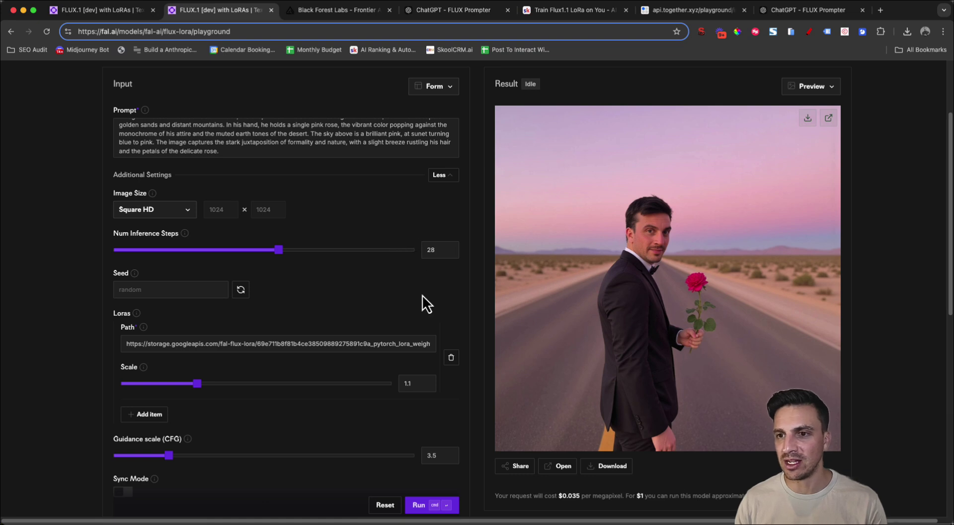
pyautogui.scroll(-4, 417, 389)
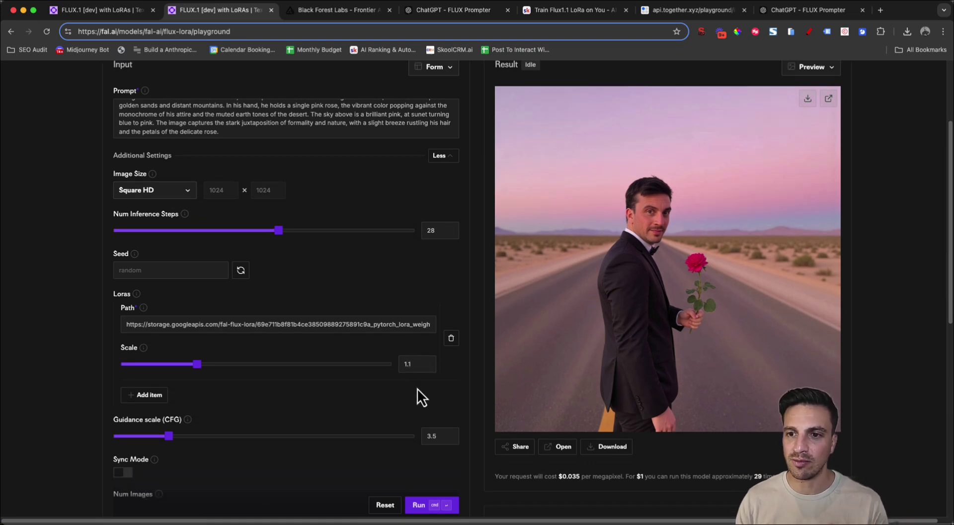
pyautogui.scroll(-2, 452, 369)
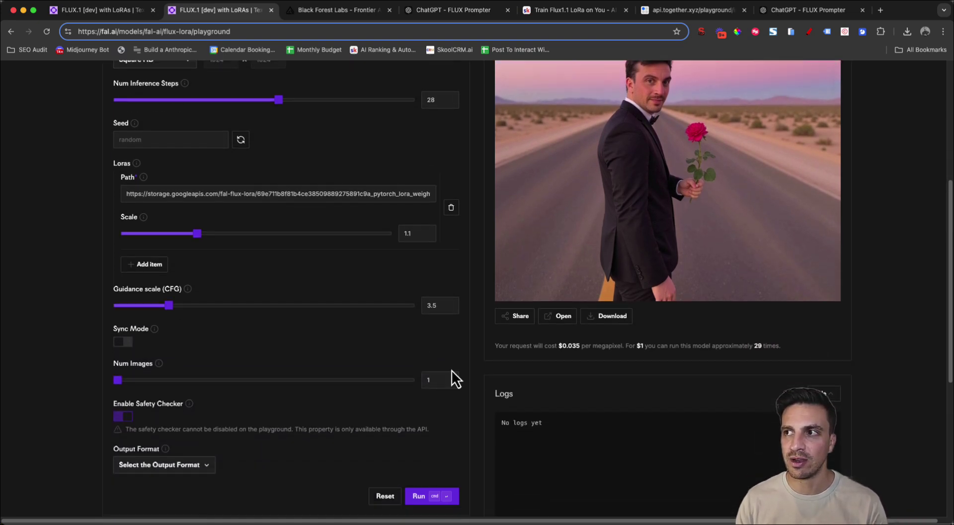
pyautogui.scroll(7, 418, 374)
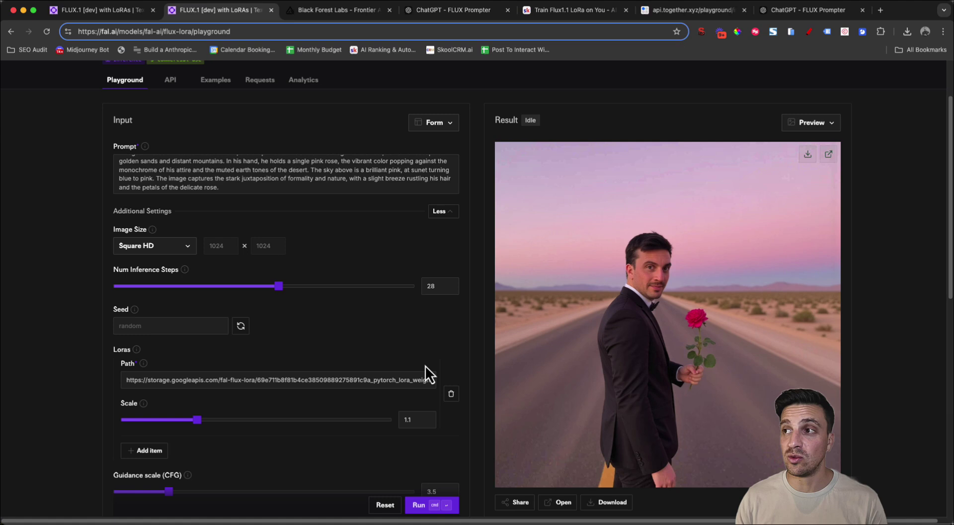
pyautogui.click(809, 156)
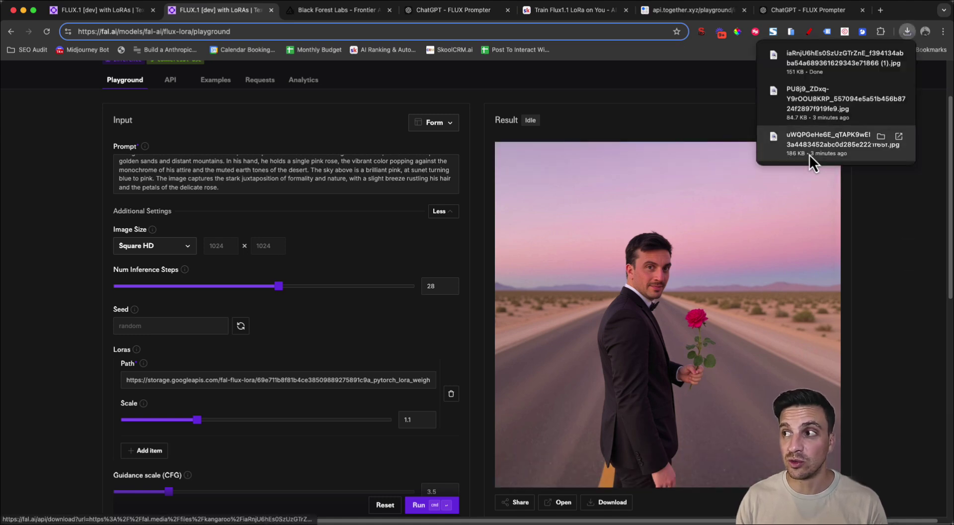
# Raise Num Images to 3 and generate a batch from the highway rose prompt.
pyautogui.scroll(-5, 546, 319)
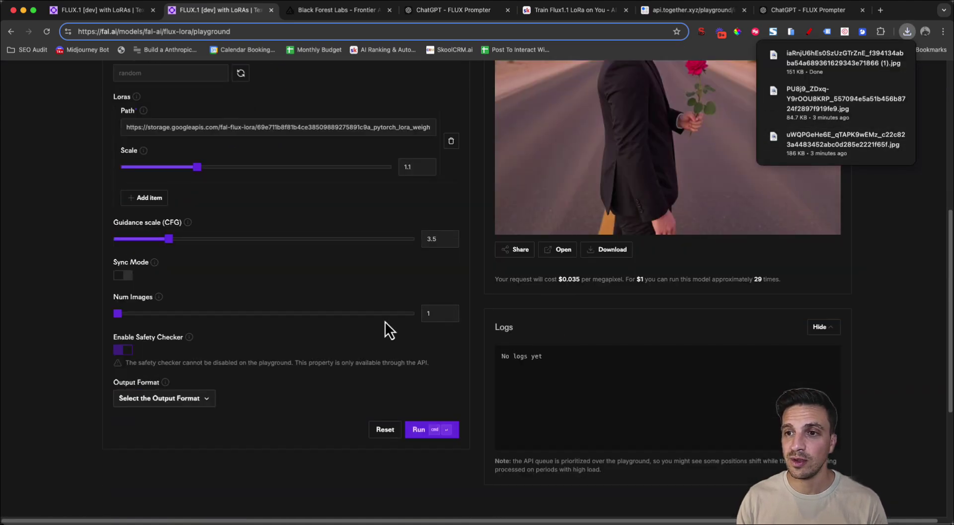
pyautogui.click(451, 313)
pyautogui.click(451, 313)
pyautogui.click(427, 429)
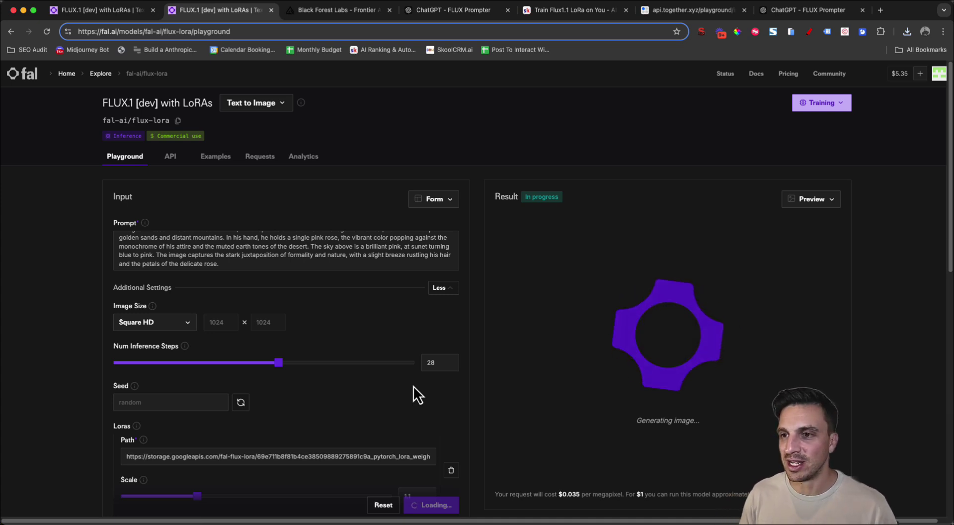
# Look over the three pink-rose highway portraits and open the Image Size dropdown.
pyautogui.scroll(-2, 754, 288)
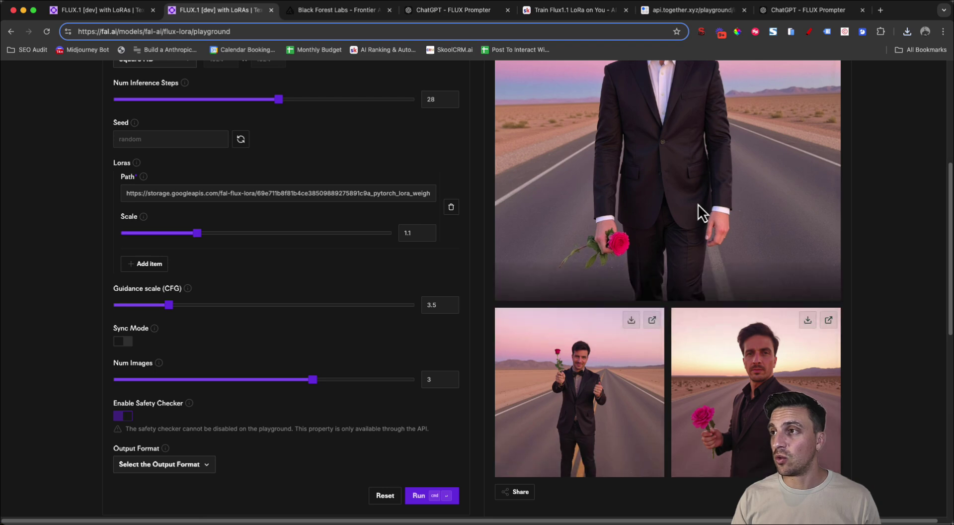
pyautogui.scroll(3, 526, 291)
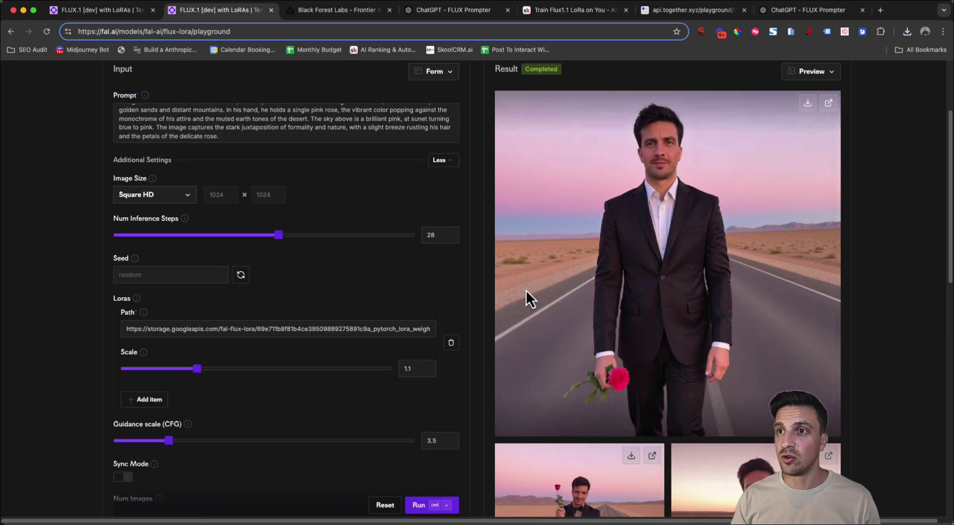
pyautogui.click(174, 197)
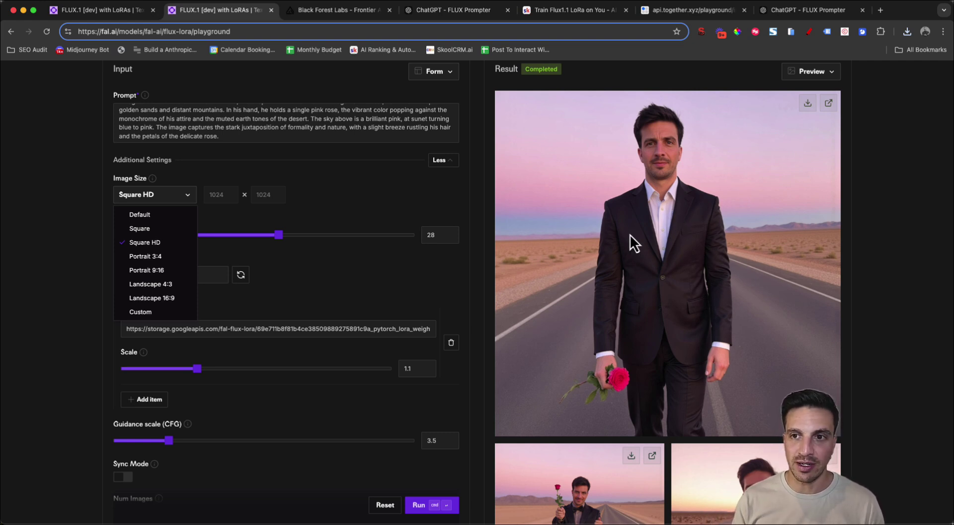
# Generate four Landscape 4:3 (1024×768) images of the suited man holding a rose on the highway.
pyautogui.click(183, 285)
pyautogui.scroll(-1, 412, 408)
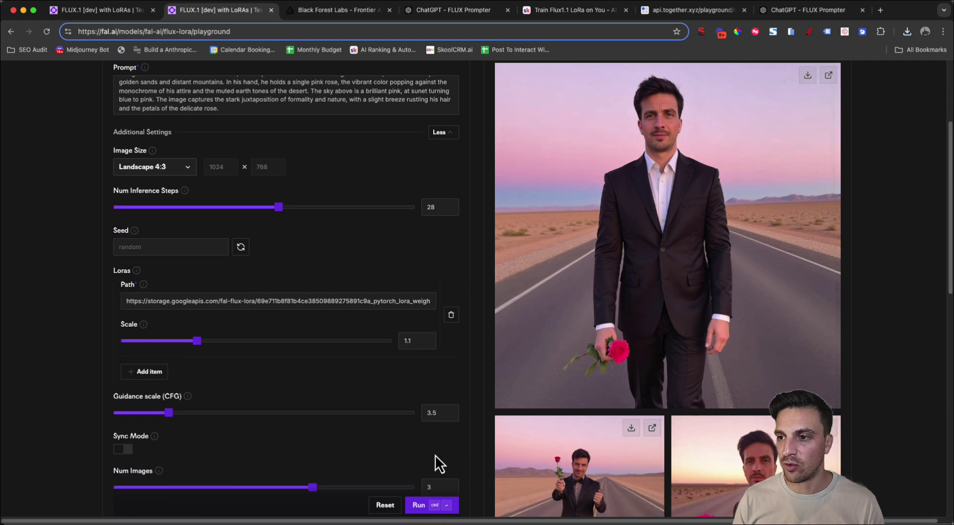
pyautogui.click(449, 484)
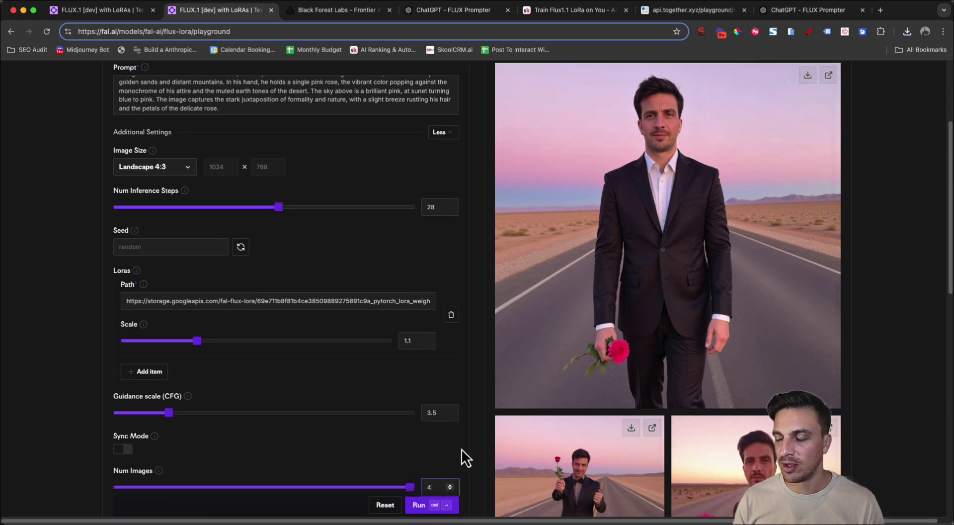
pyautogui.scroll(-5, 461, 449)
pyautogui.click(303, 331)
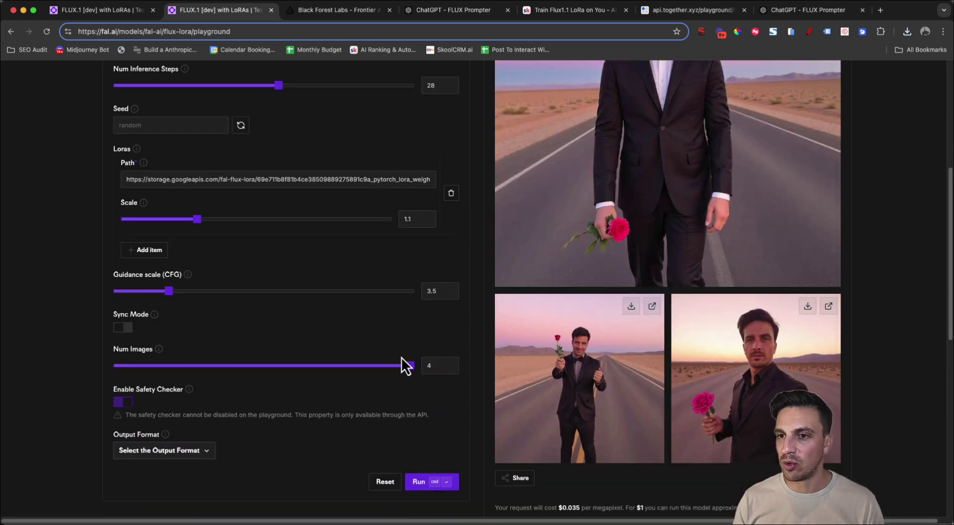
pyautogui.scroll(-3, 584, 407)
pyautogui.scroll(3, 585, 422)
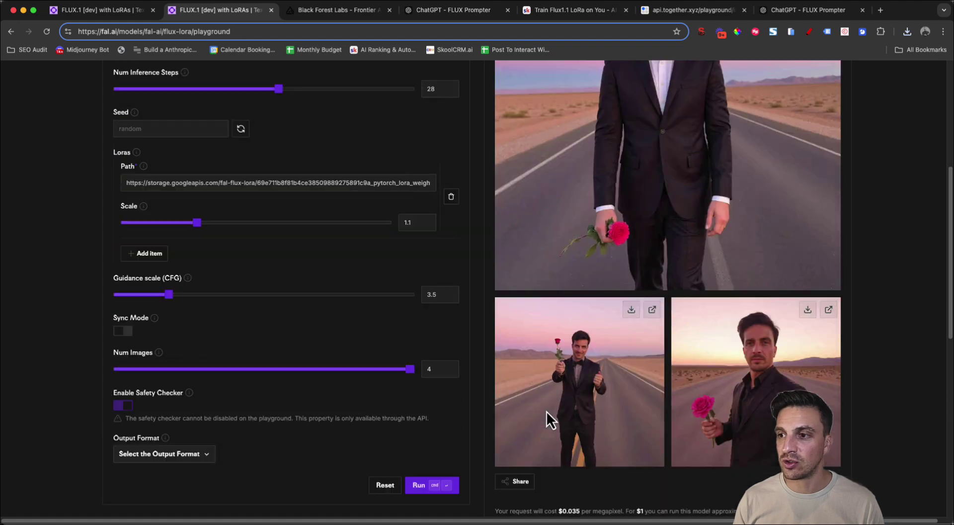
pyautogui.click(428, 505)
pyautogui.scroll(5, 384, 345)
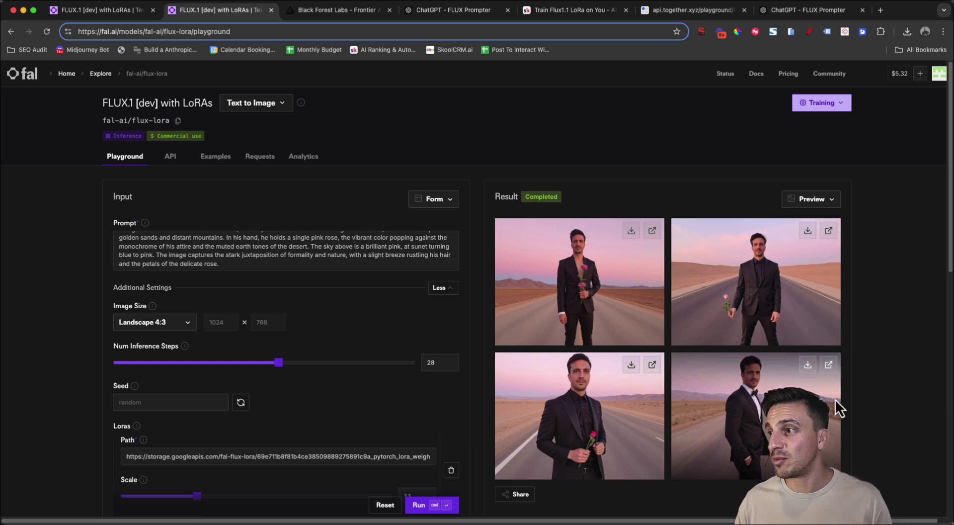
# Open the bottom-right and bottom-left Landscape 4:3 portraits full size in new tabs and view each.
pyautogui.click(827, 366)
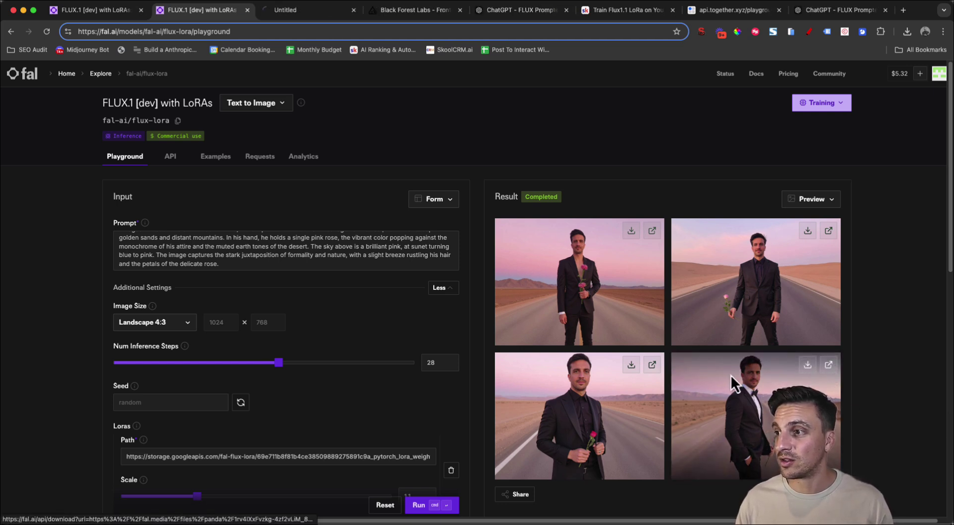
pyautogui.click(653, 366)
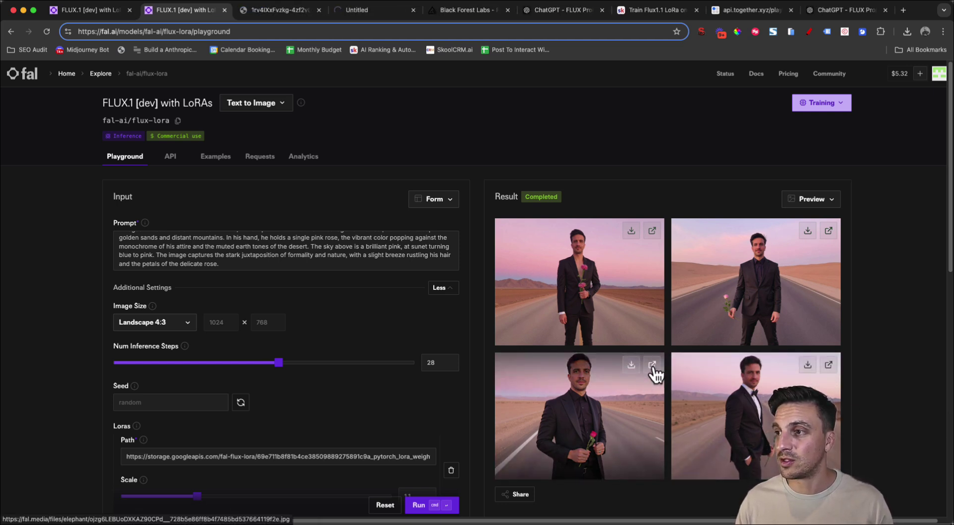
pyautogui.click(306, 15)
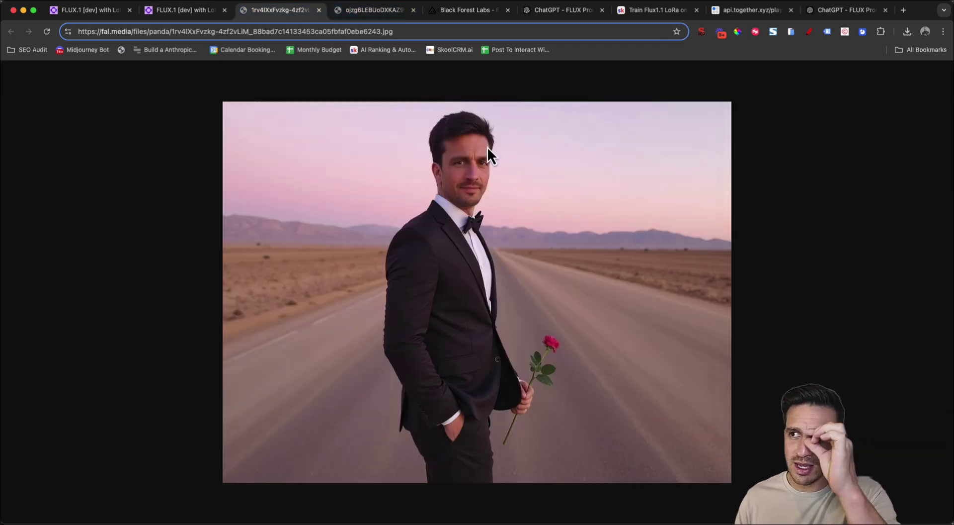
pyautogui.click(371, 13)
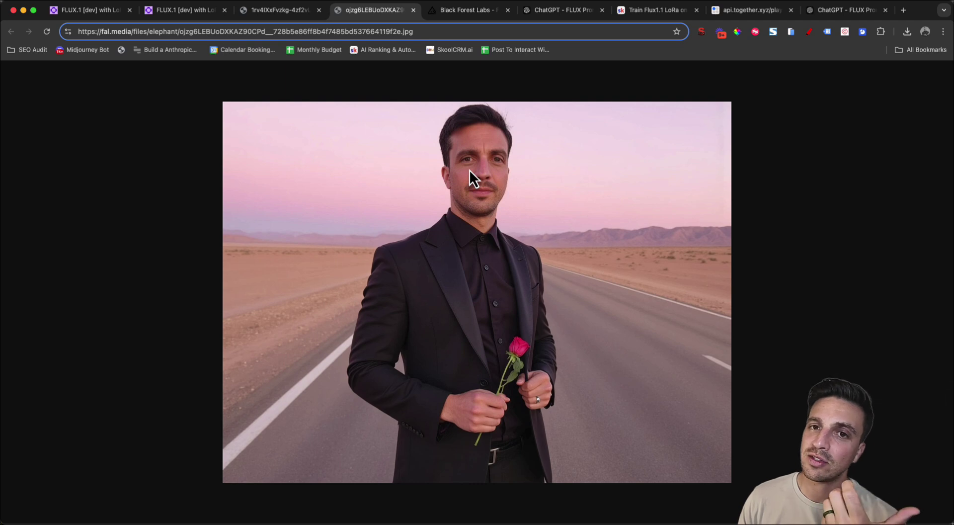
pyautogui.click(200, 11)
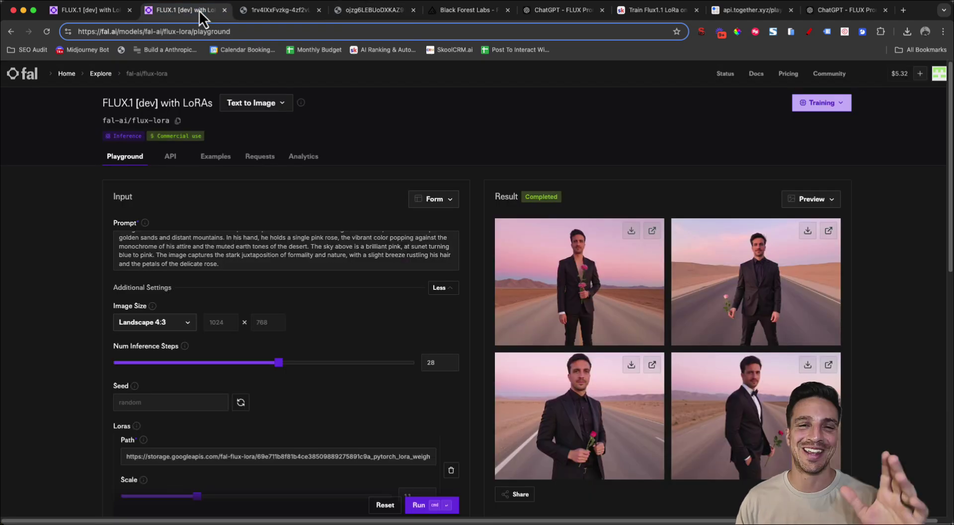